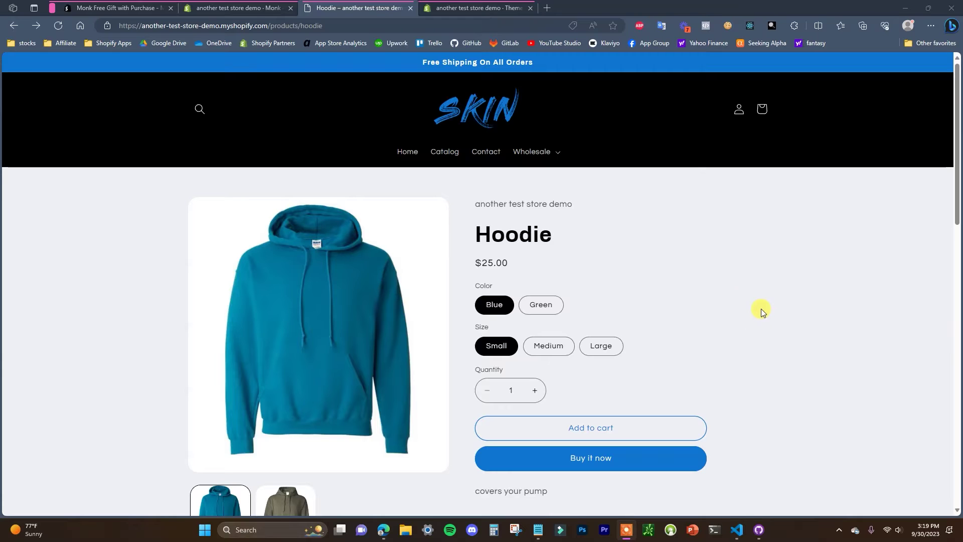
# Step: Add two small blue hoodies to the cart to trigger the free gift progress bar offer
pyautogui.click(601, 427)
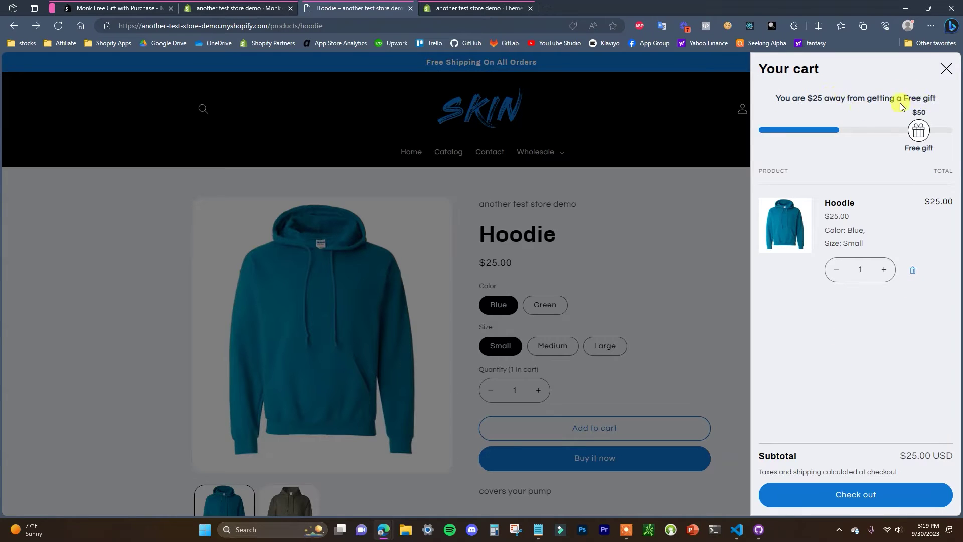
pyautogui.click(944, 70)
pyautogui.click(600, 435)
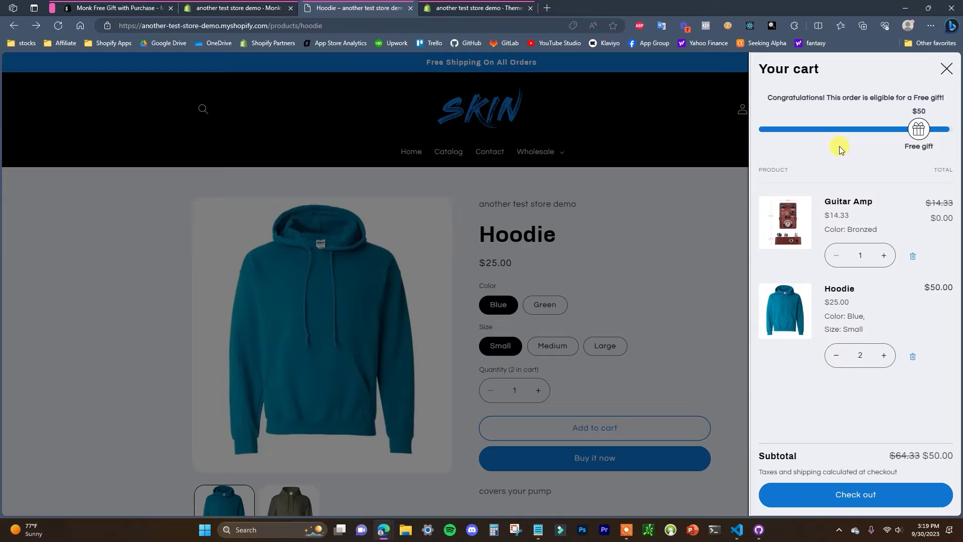
# Step: Open the theme editor for the current Refresh theme and display its app embeds to check the Monk embed
pyautogui.hotkey('ctrl', '1')
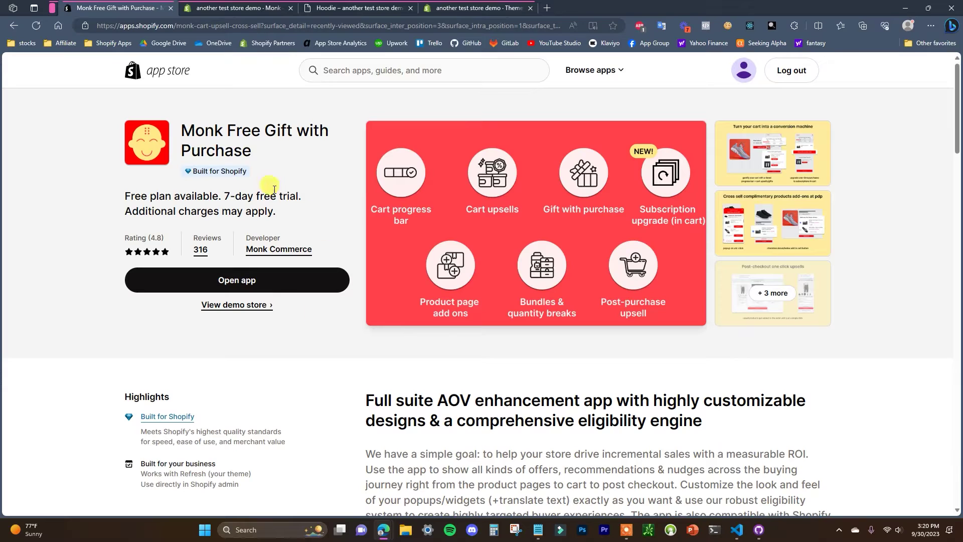
pyautogui.click(214, 11)
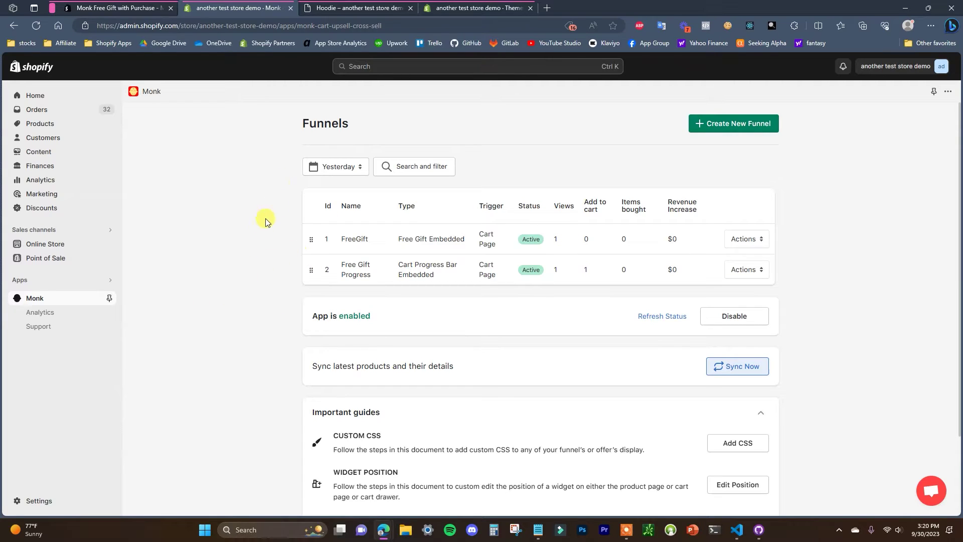
pyautogui.click(461, 9)
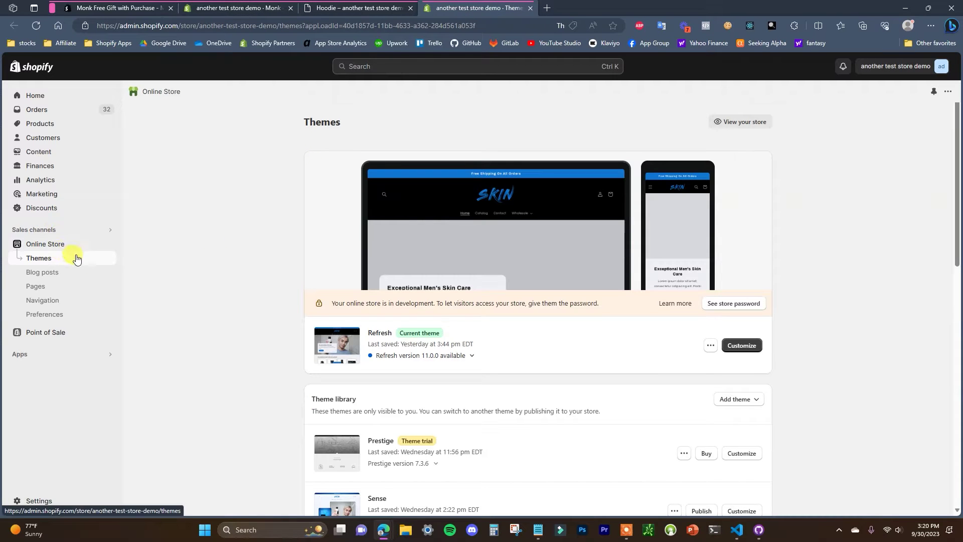
pyautogui.middleClick(735, 344)
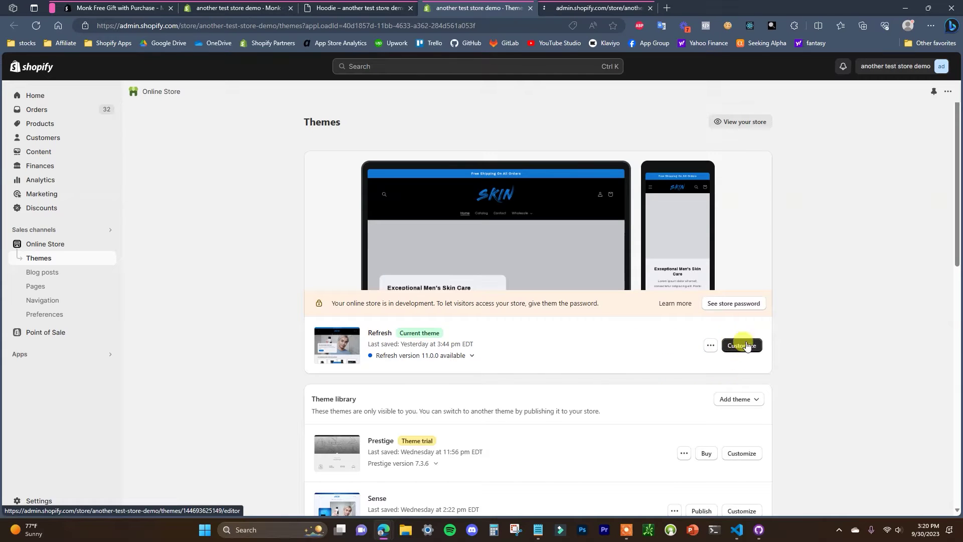
pyautogui.click(596, 6)
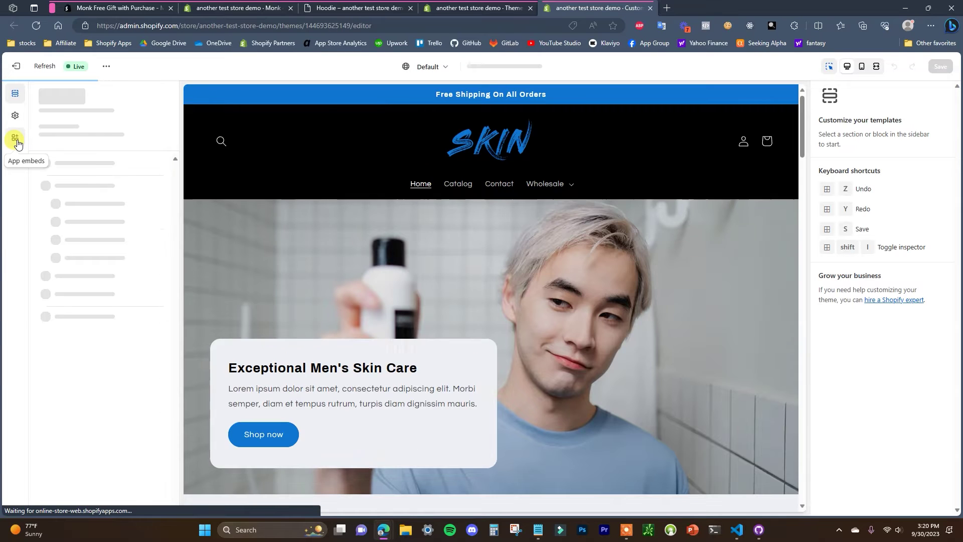
pyautogui.click(17, 142)
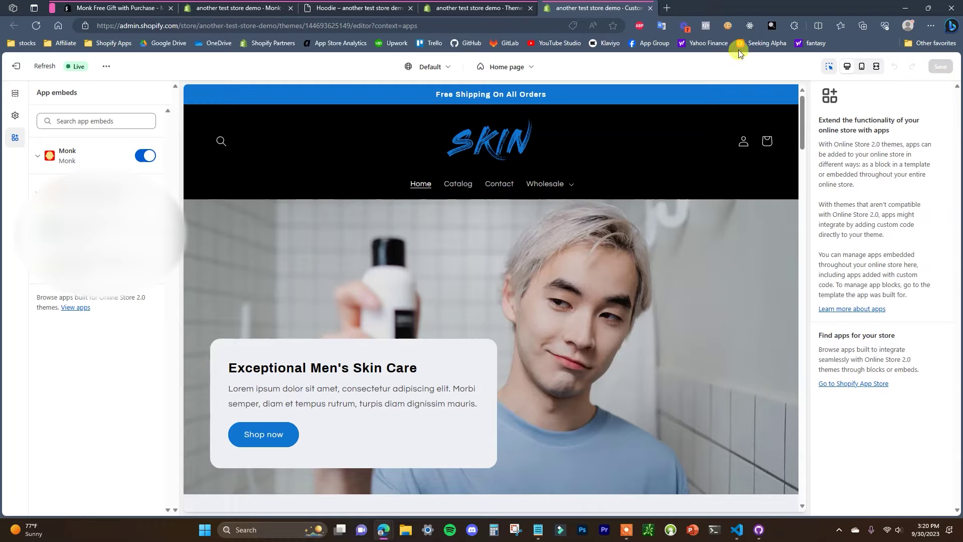
# Step: Start a new funnel in the Monk app using the Free Gift offer type
pyautogui.click(233, 5)
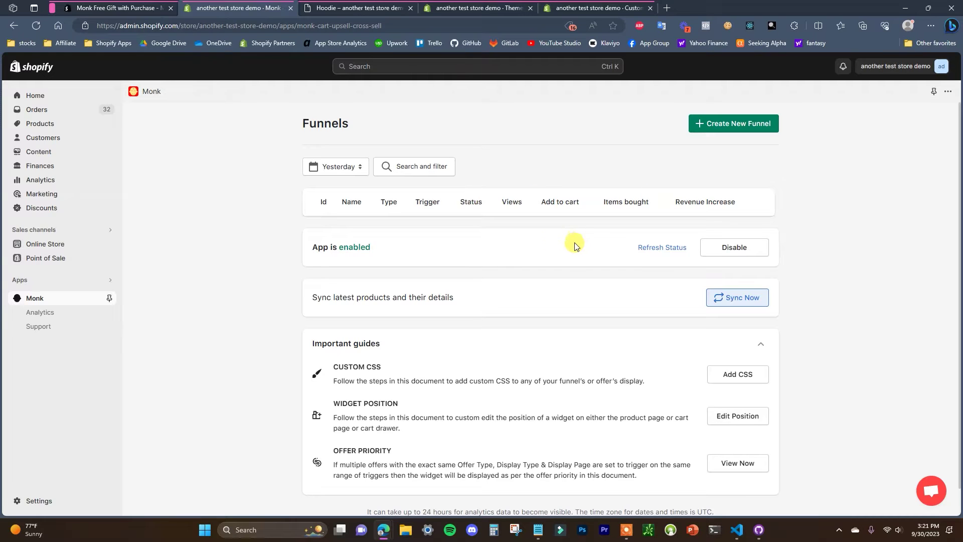
pyautogui.scroll(-1, 574, 210)
pyautogui.scroll(1, 566, 215)
pyautogui.click(742, 125)
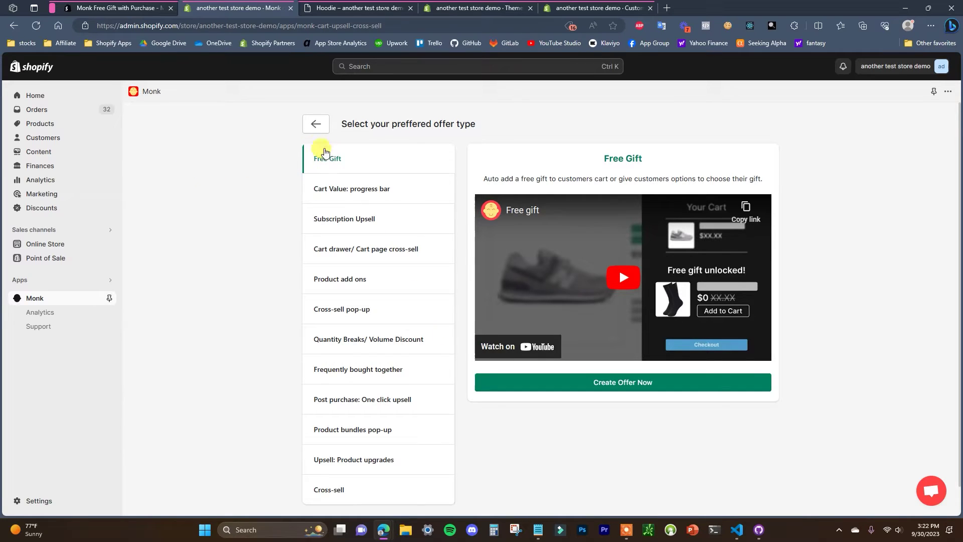
pyautogui.click(623, 383)
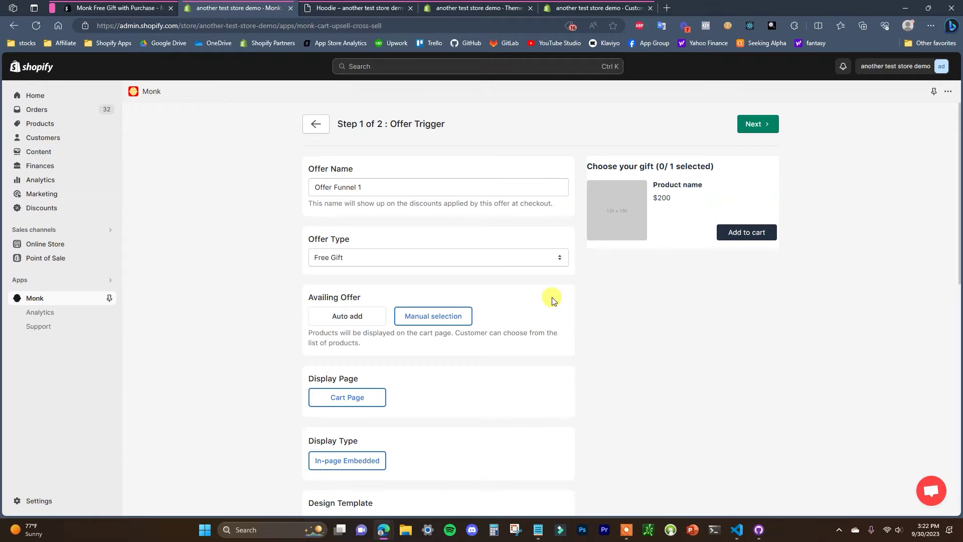
# Step: Name the offer Free Gift
pyautogui.moveTo(369, 193); pyautogui.dragTo(286, 192)
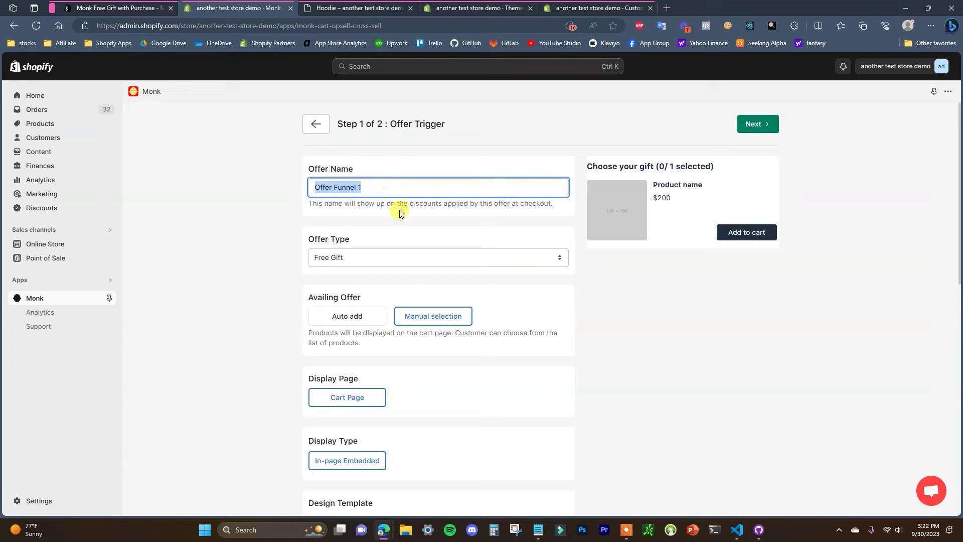
pyautogui.moveTo(386, 209); pyautogui.dragTo(546, 206)
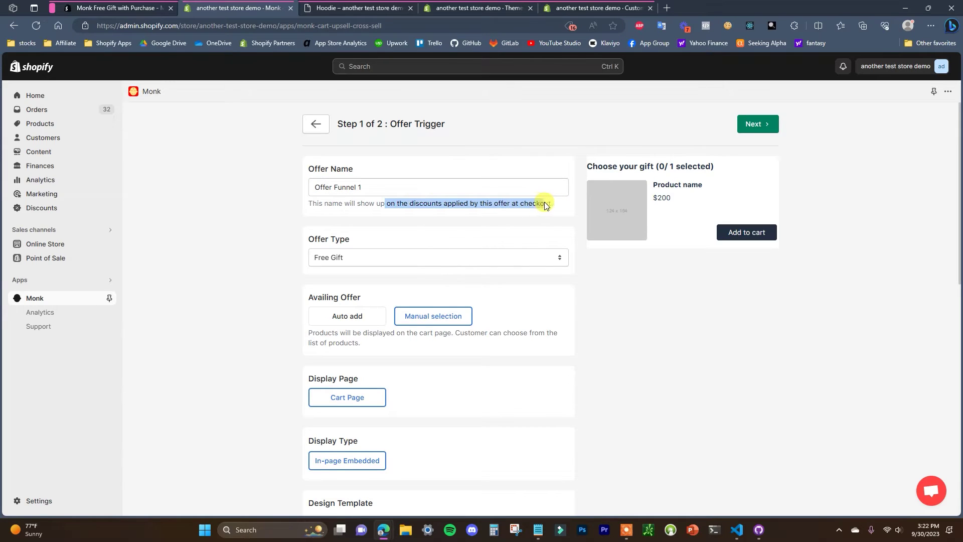
pyautogui.click(472, 204)
pyautogui.tripleClick(382, 187)
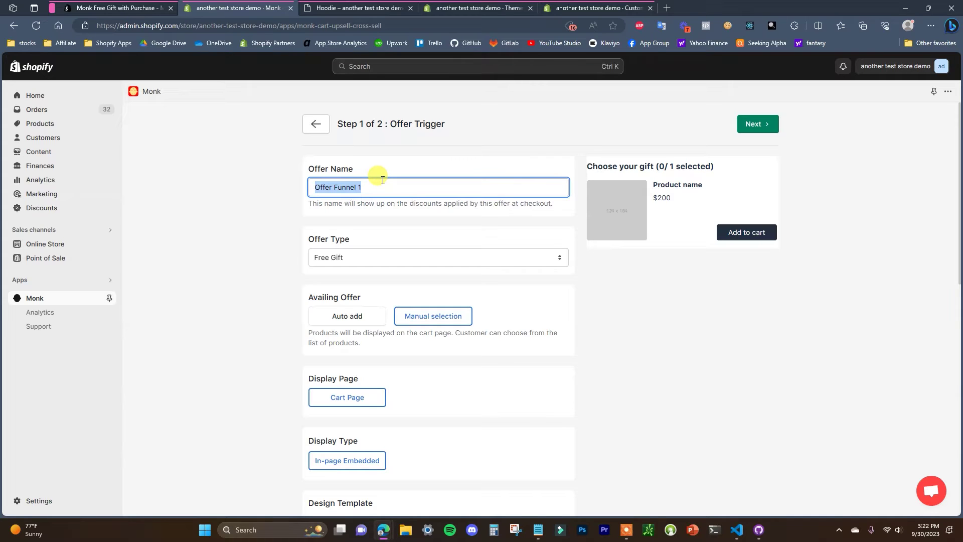
pyautogui.write('Free Gift')
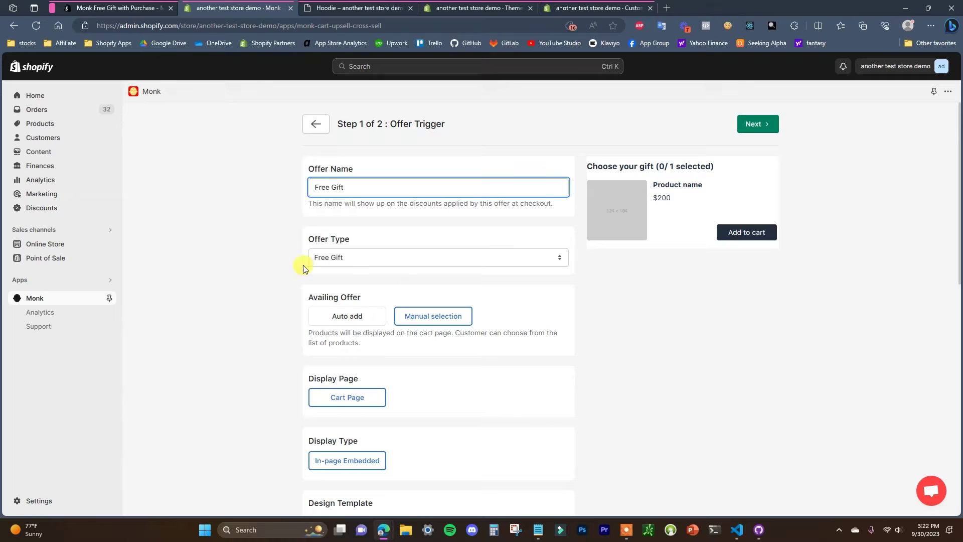
# Step: Compare the two gift availing methods and set the offer to Auto add
pyautogui.click(353, 315)
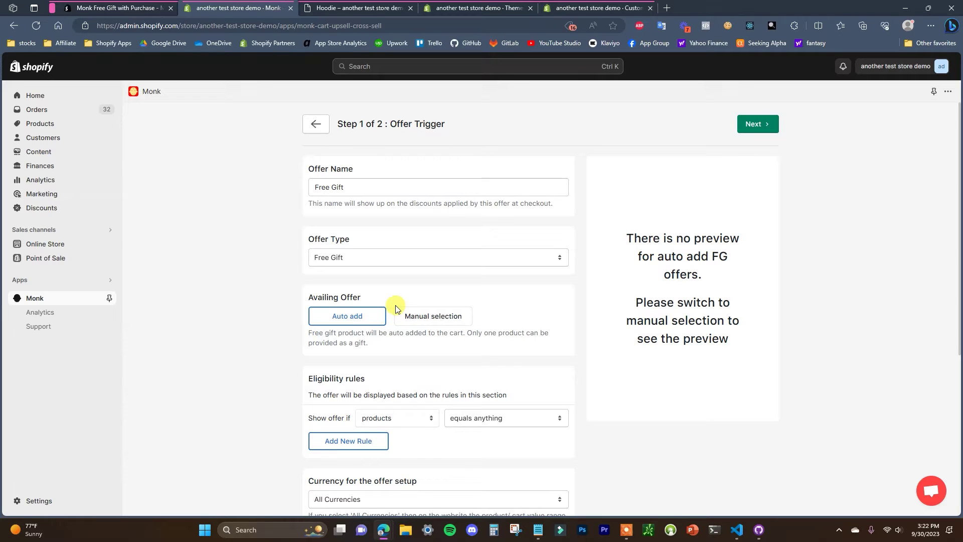
pyautogui.click(427, 317)
pyautogui.scroll(-1, 431, 291)
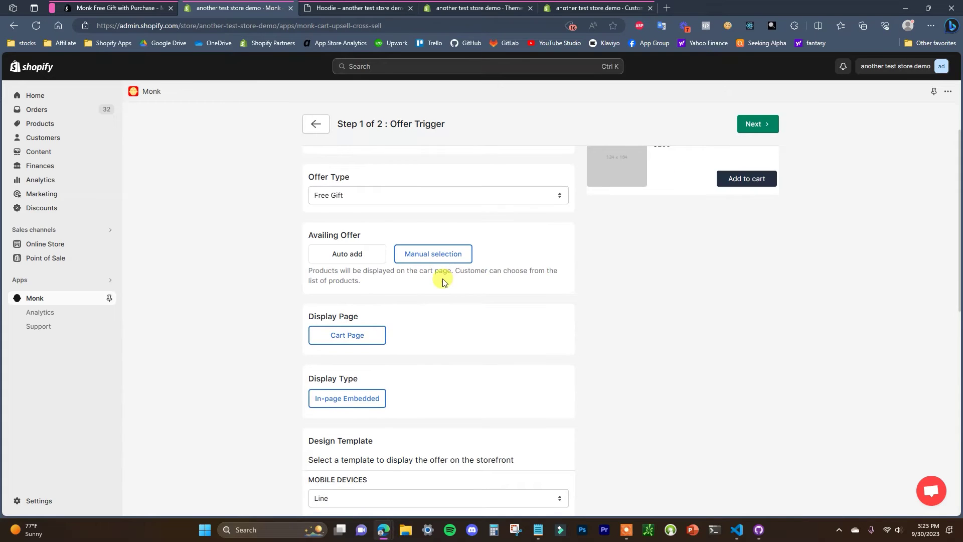
pyautogui.scroll(1, 443, 287)
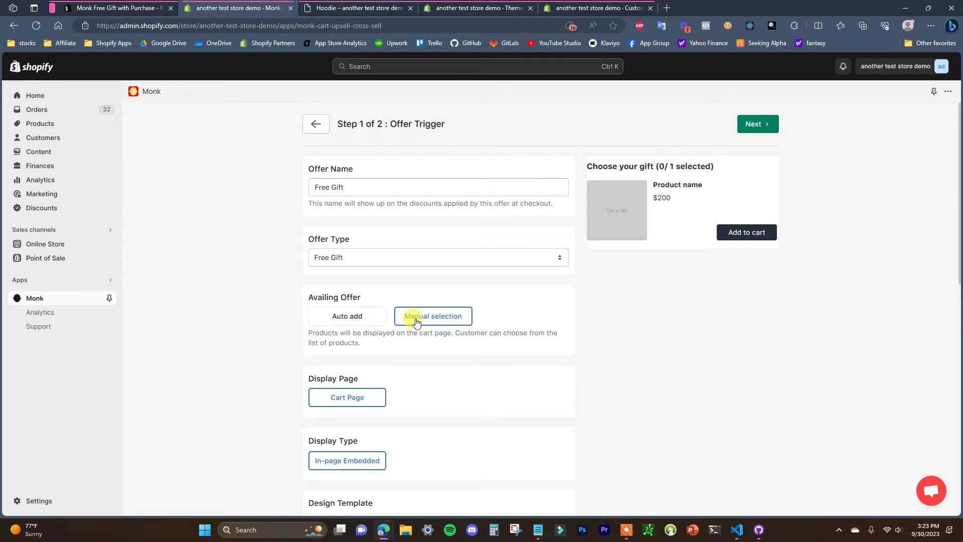
pyautogui.click(342, 321)
# Step: Set the eligibility rule to show the offer when the cart value range is greater than $100
pyautogui.scroll(-1, 251, 343)
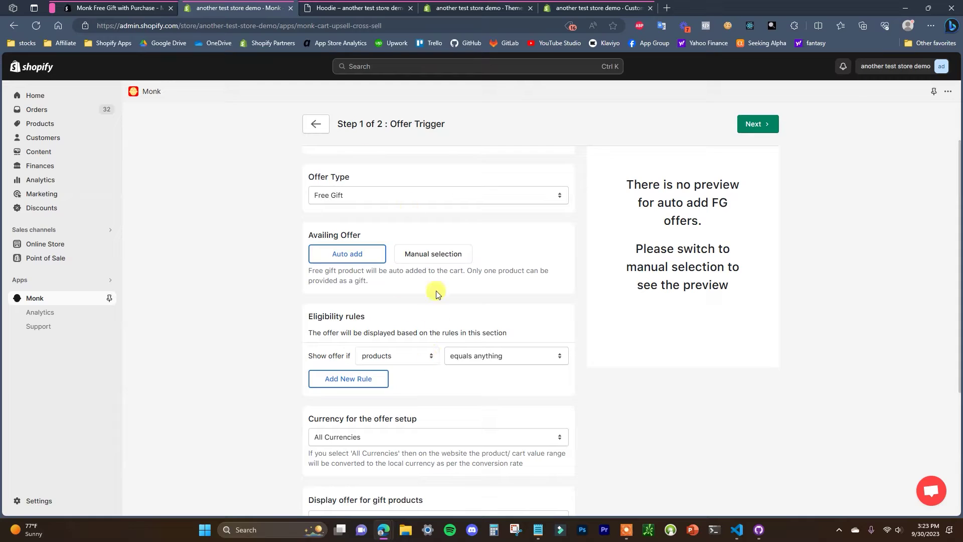
pyautogui.click(426, 356)
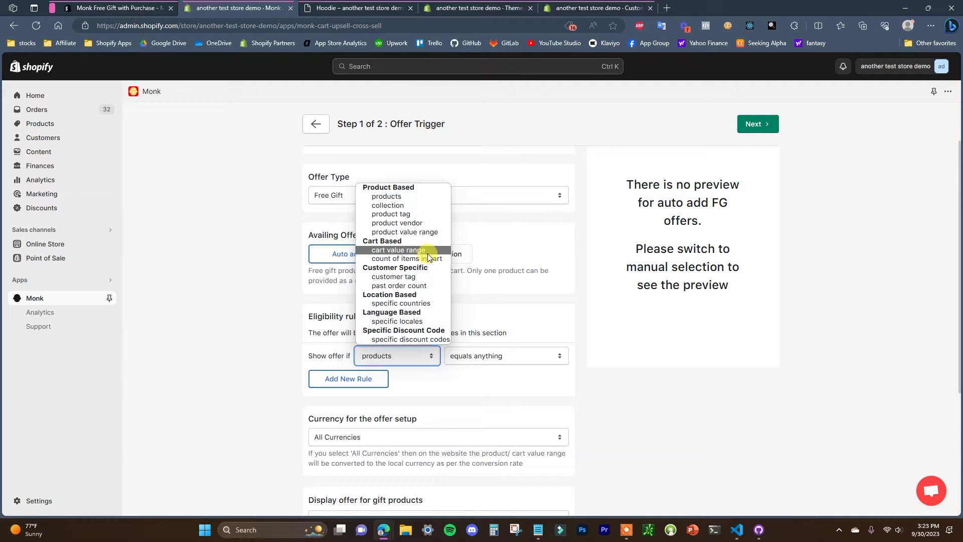
pyautogui.click(404, 253)
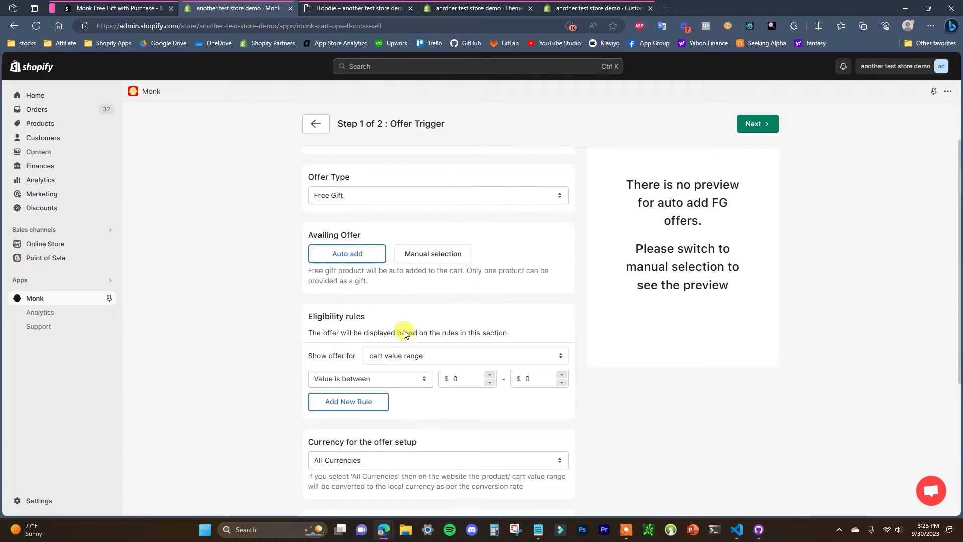
pyautogui.click(420, 379)
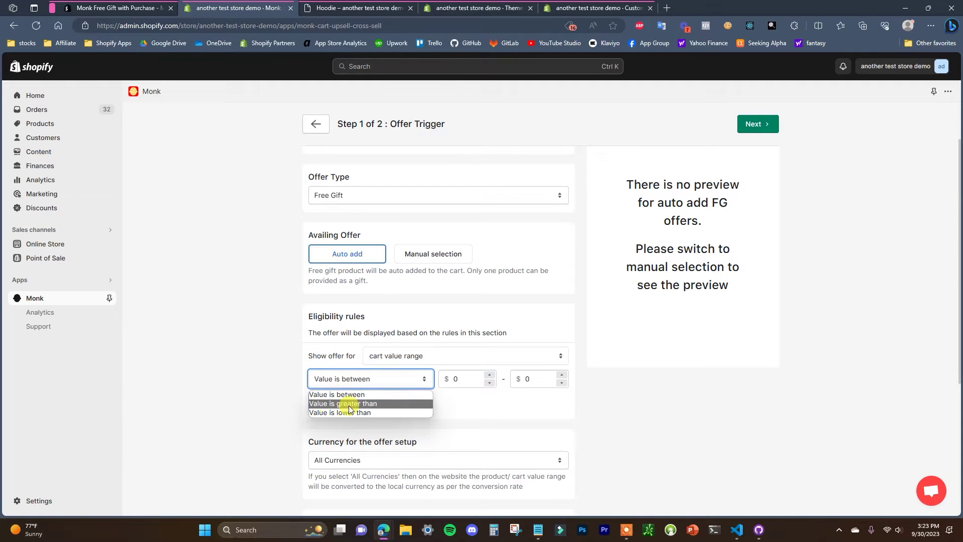
pyautogui.click(378, 405)
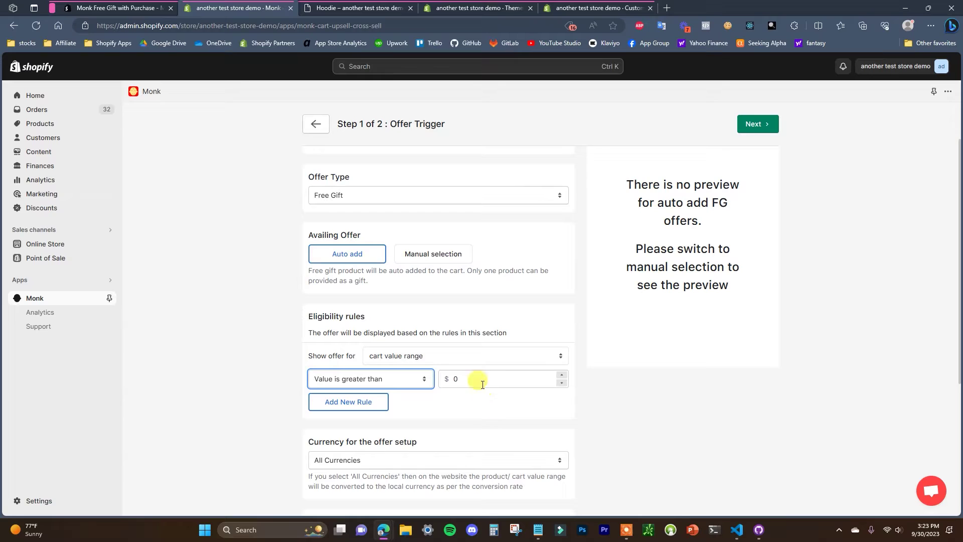
pyautogui.doubleClick(460, 380)
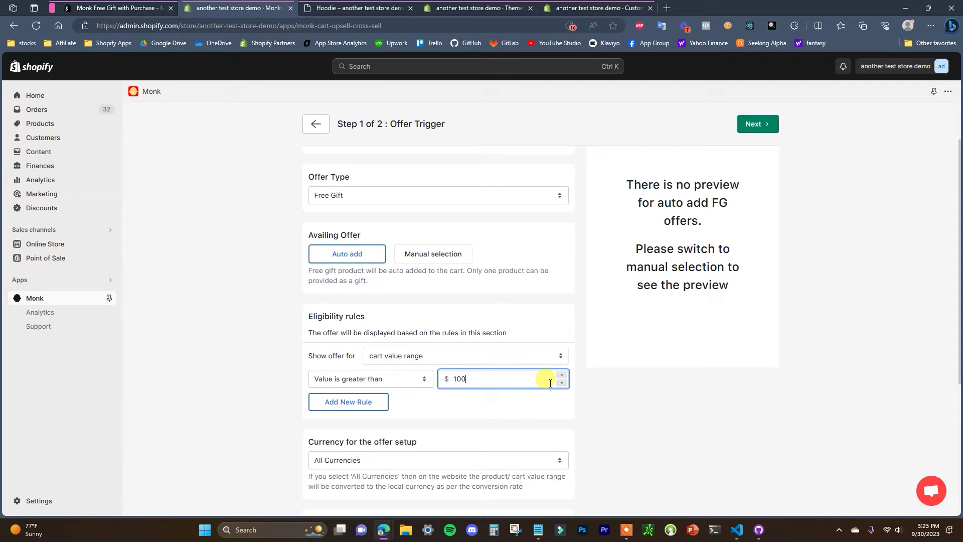
pyautogui.click(626, 400)
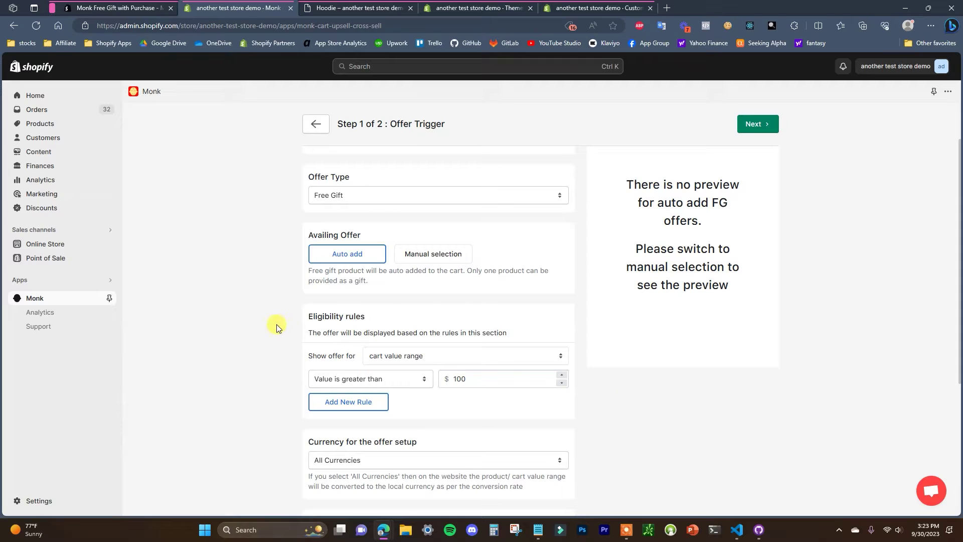
# Step: Review the display setting for gift products and set the funnel's time zone to (GMT-06:00) Central Standard Time
pyautogui.scroll(-1, 275, 324)
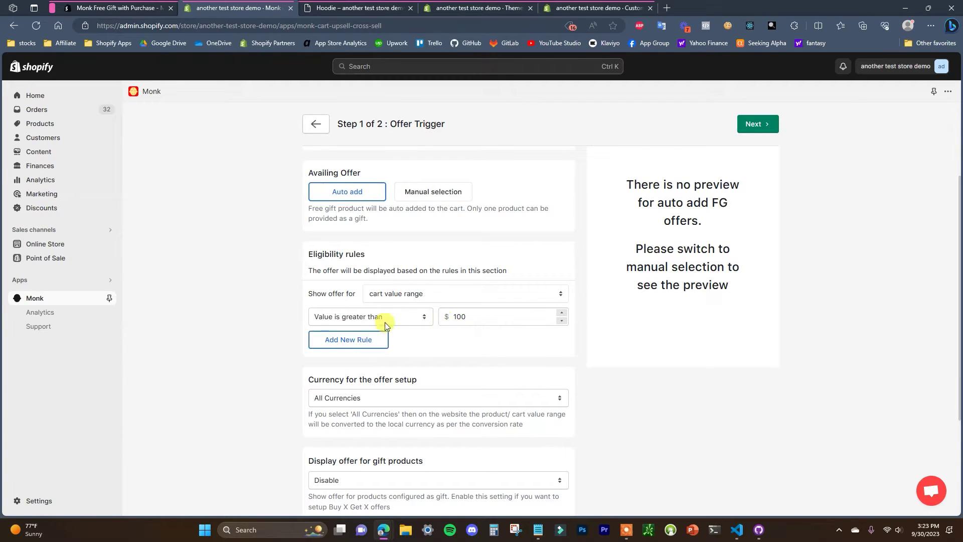
pyautogui.scroll(2, 431, 329)
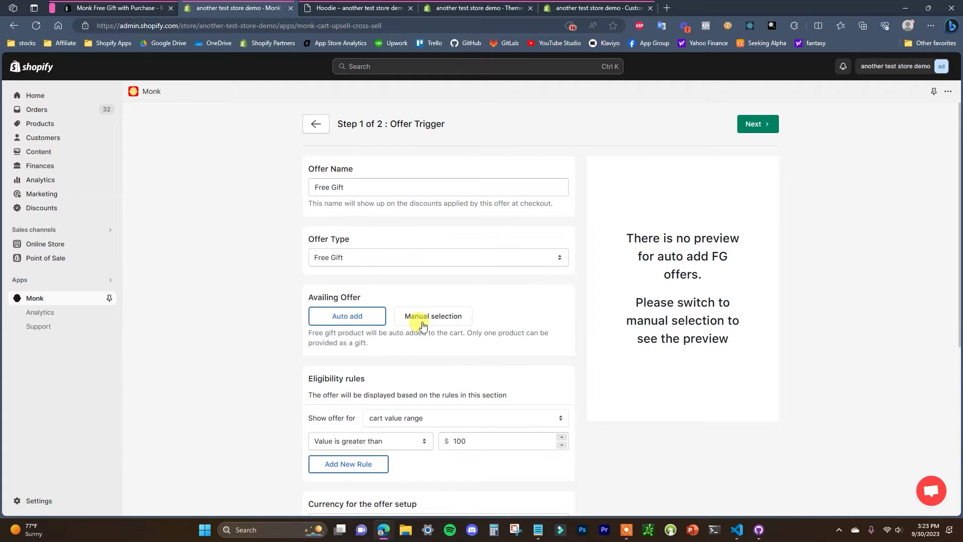
pyautogui.scroll(-1, 421, 321)
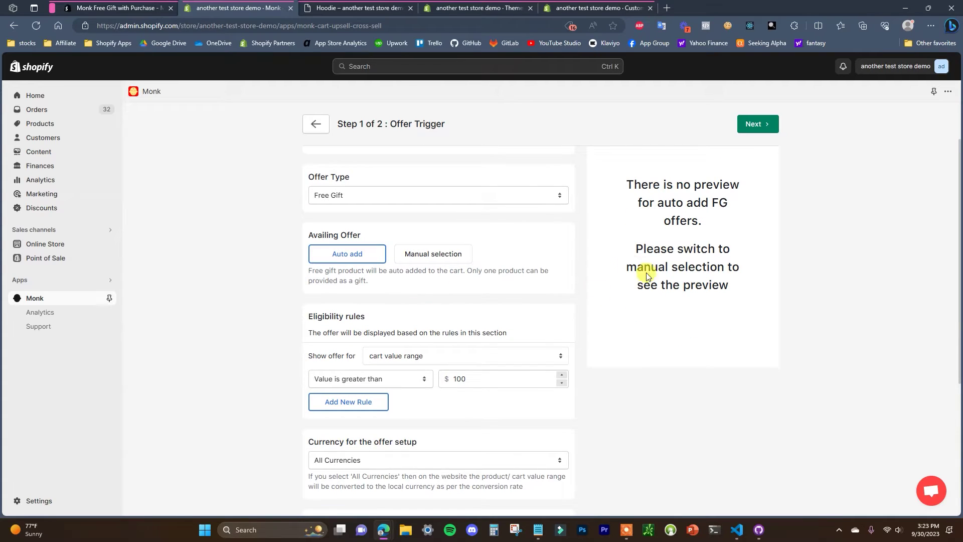
pyautogui.scroll(-1, 451, 343)
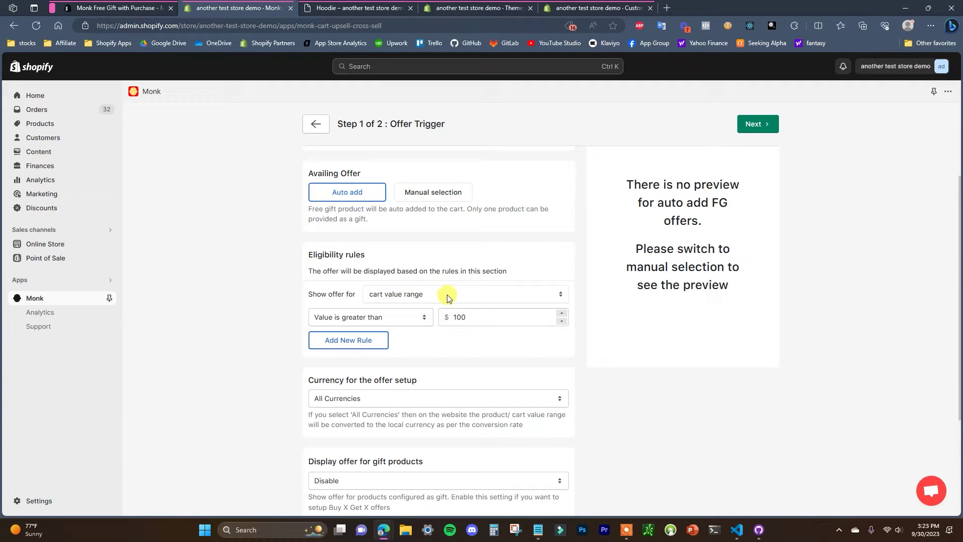
pyautogui.scroll(-3, 279, 344)
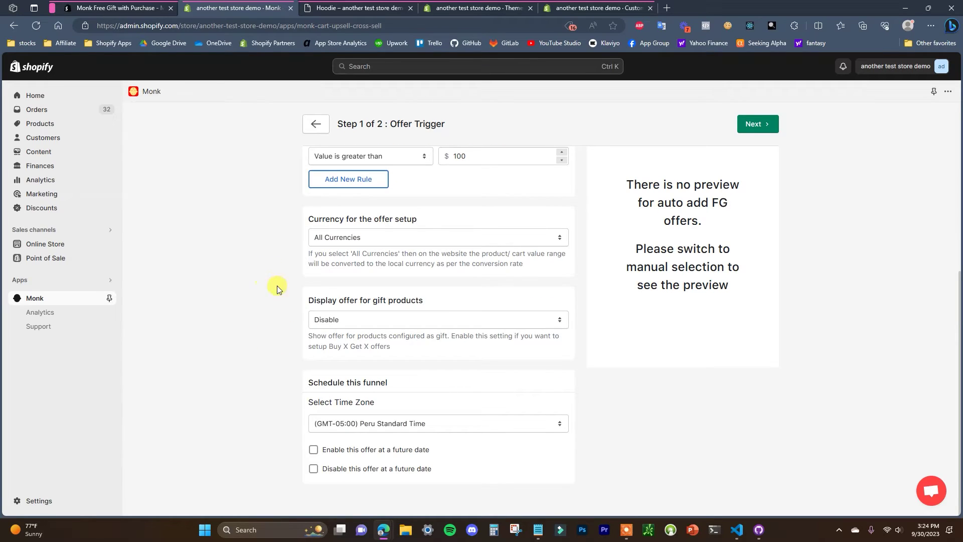
pyautogui.click(422, 320)
pyautogui.click(240, 333)
pyautogui.click(444, 423)
pyautogui.press('Escape')
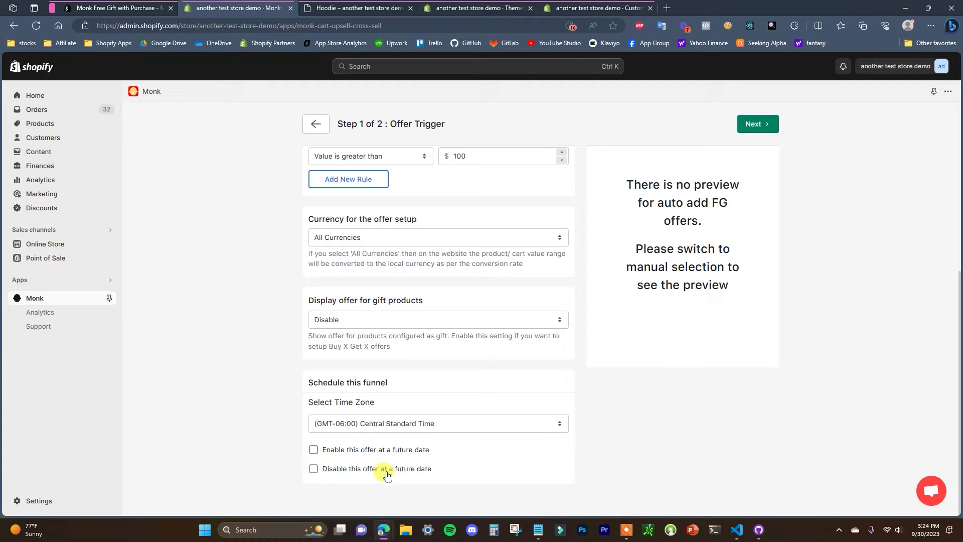
pyautogui.click(356, 451)
pyautogui.click(358, 452)
pyautogui.click(337, 469)
pyautogui.click(353, 470)
# Step: Proceed to the products and discount stage, add Guitar Amp as the offer product and collapse its variants
pyautogui.click(758, 124)
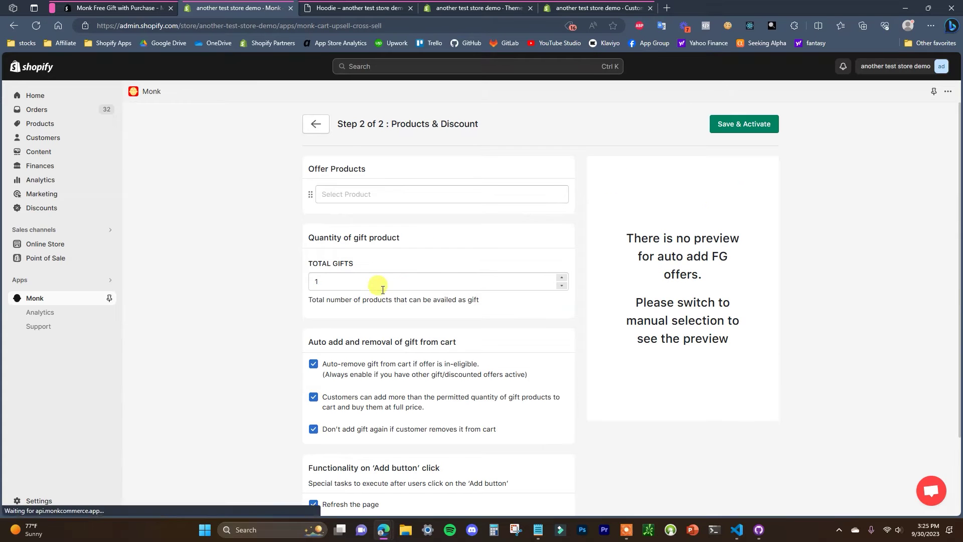
pyautogui.click(391, 196)
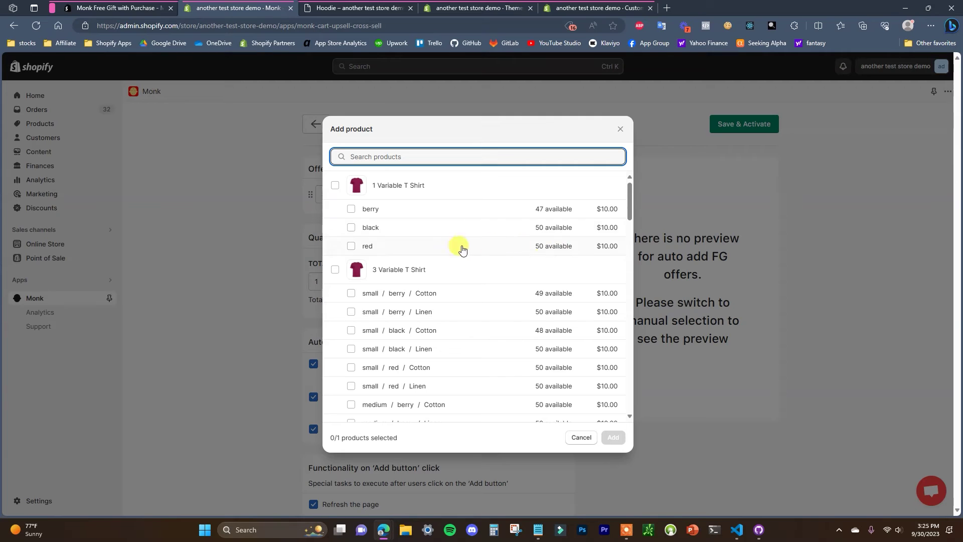
pyautogui.scroll(-2, 480, 337)
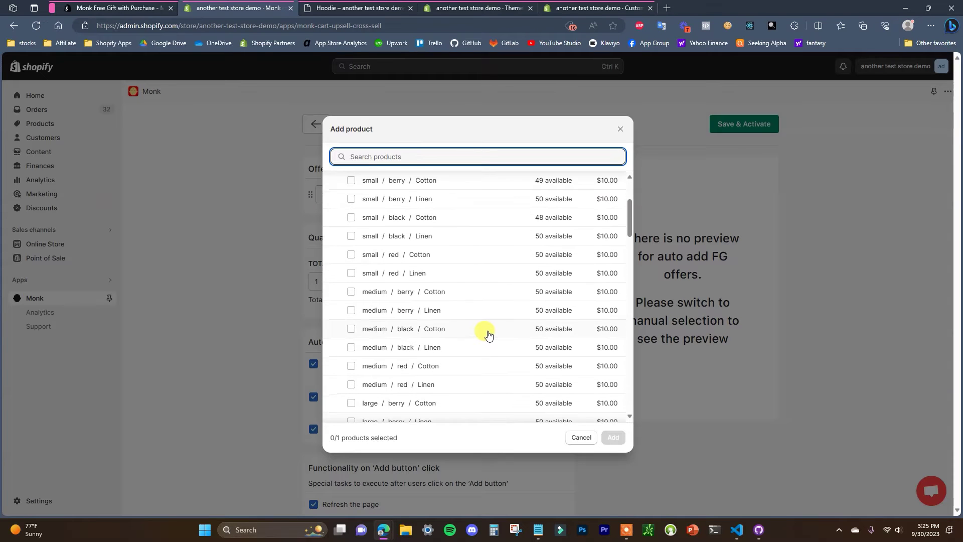
pyautogui.scroll(3, 486, 215)
pyautogui.scroll(-4, 487, 223)
pyautogui.scroll(-3, 486, 224)
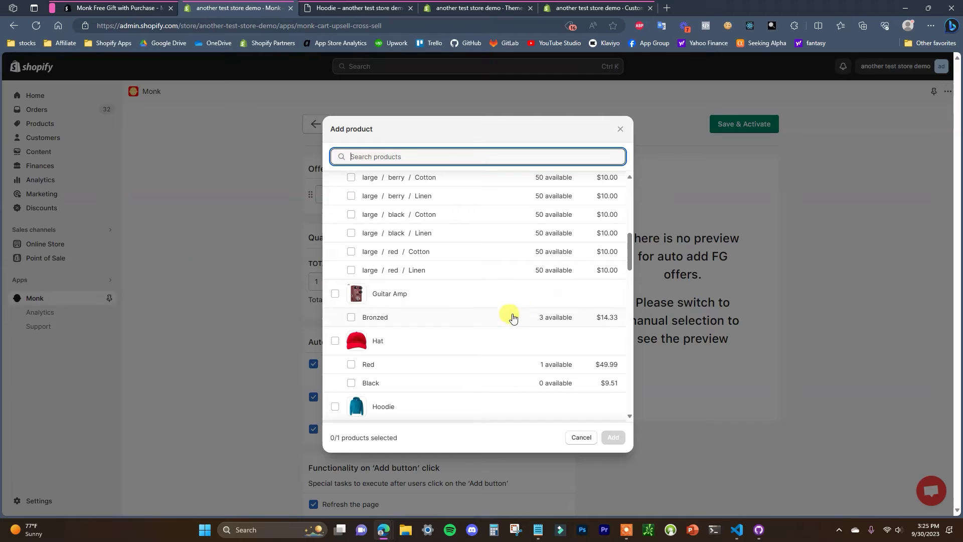
pyautogui.click(336, 295)
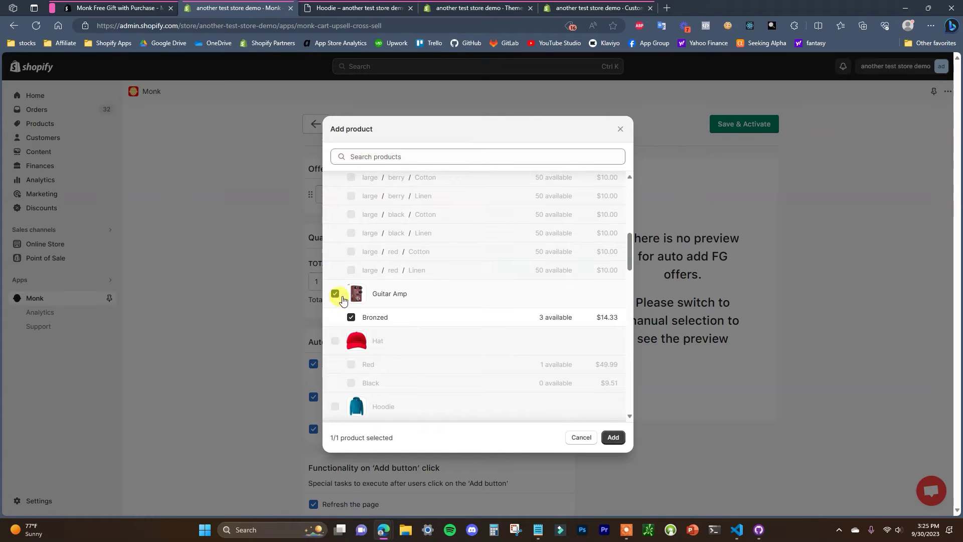
pyautogui.click(609, 438)
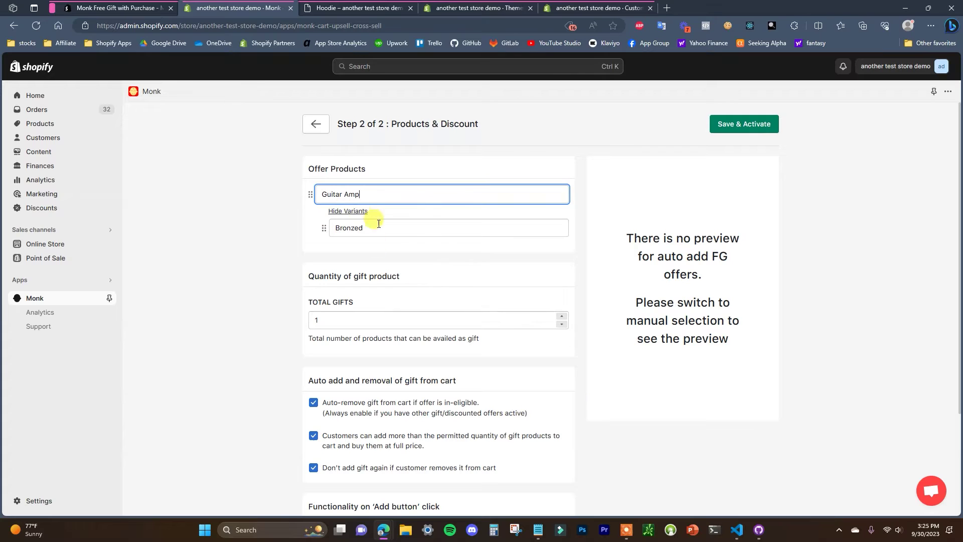
pyautogui.click(357, 212)
pyautogui.click(359, 211)
pyautogui.click(359, 211)
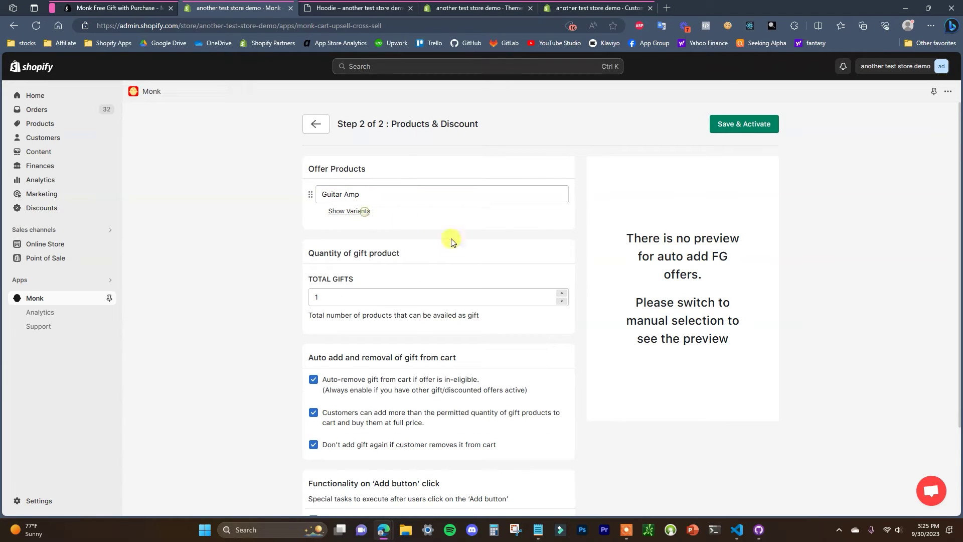
# Step: Review the gift quantity, auto add and removal, and offer display settings, and save and activate the offer
pyautogui.scroll(-1, 264, 273)
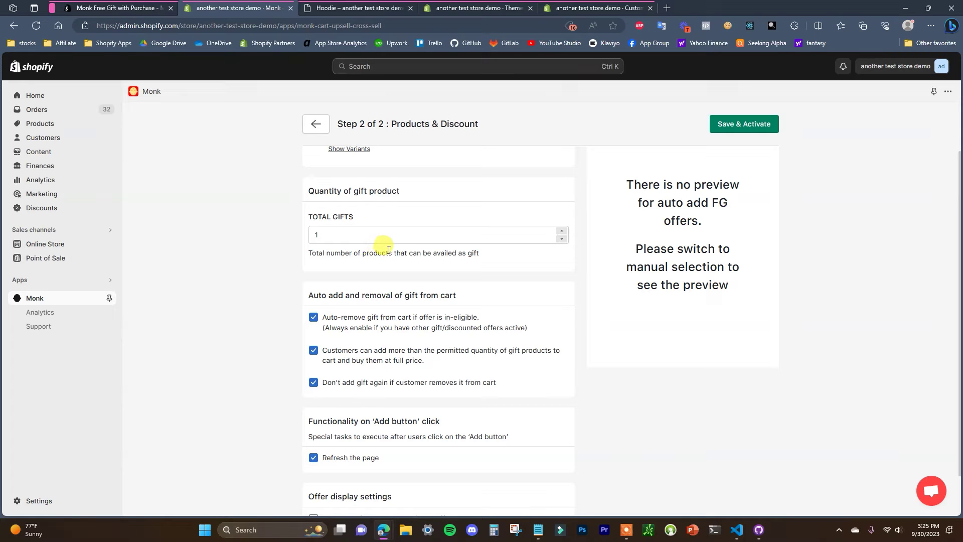
pyautogui.scroll(1, 382, 246)
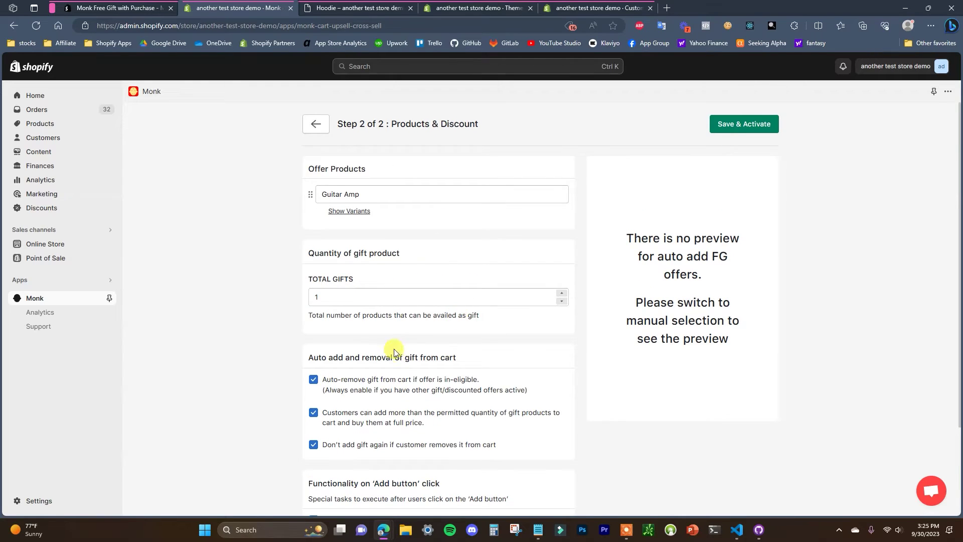
pyautogui.scroll(-1, 393, 351)
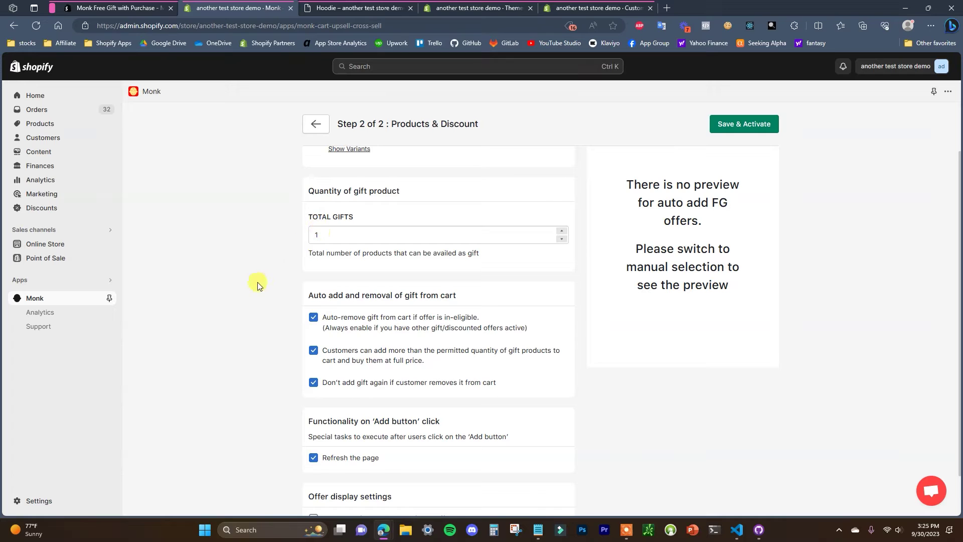
pyautogui.scroll(-1, 256, 282)
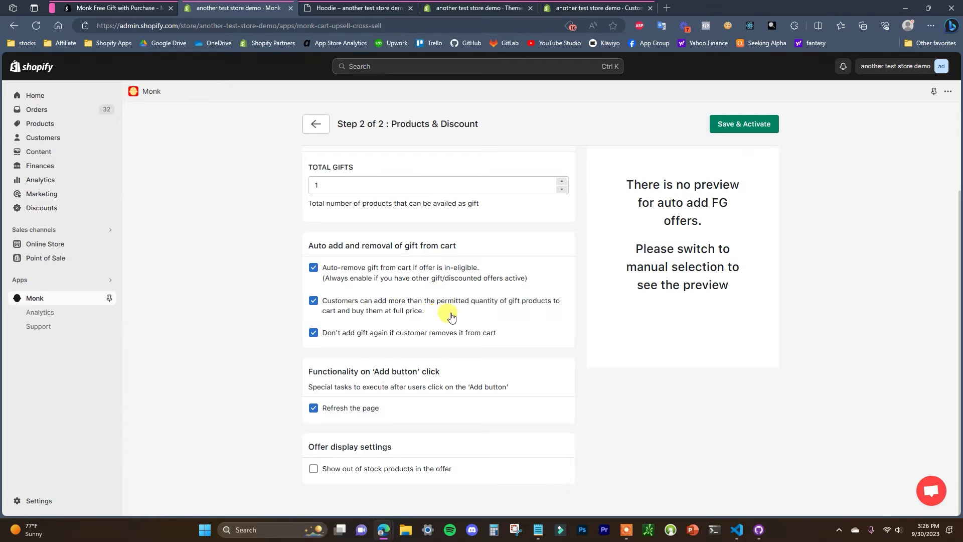
pyautogui.scroll(2, 414, 240)
pyautogui.scroll(-2, 414, 241)
pyautogui.click(361, 472)
pyautogui.scroll(2, 630, 412)
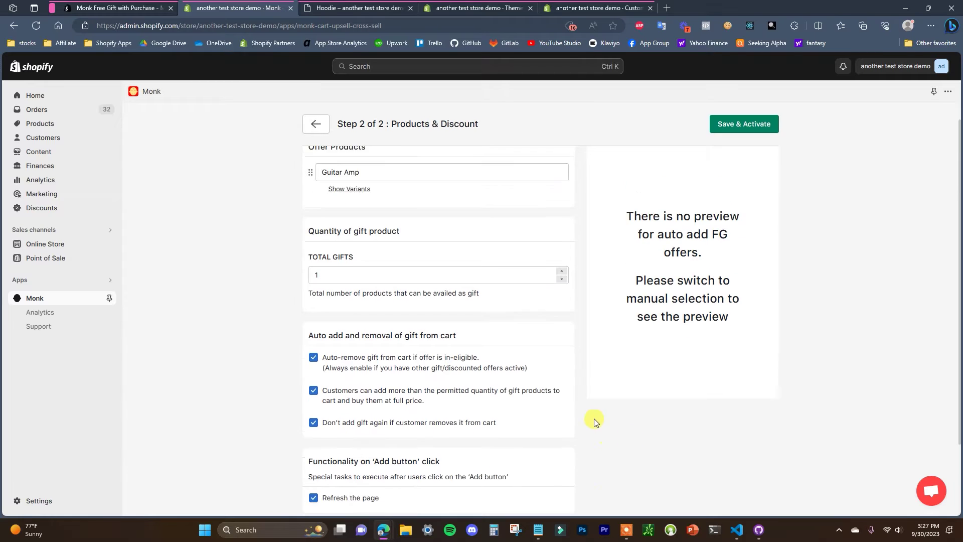
pyautogui.click(756, 124)
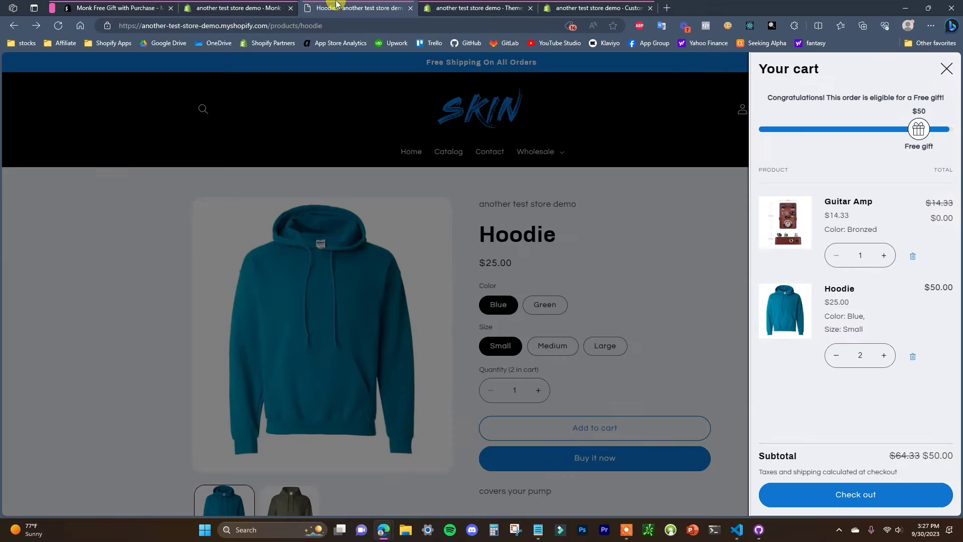
# Step: Switch to the storefront's Hoodie page, close the cart, remove the store's cookies and reload the page
pyautogui.click(339, 8)
pyautogui.click(954, 74)
pyautogui.click(728, 26)
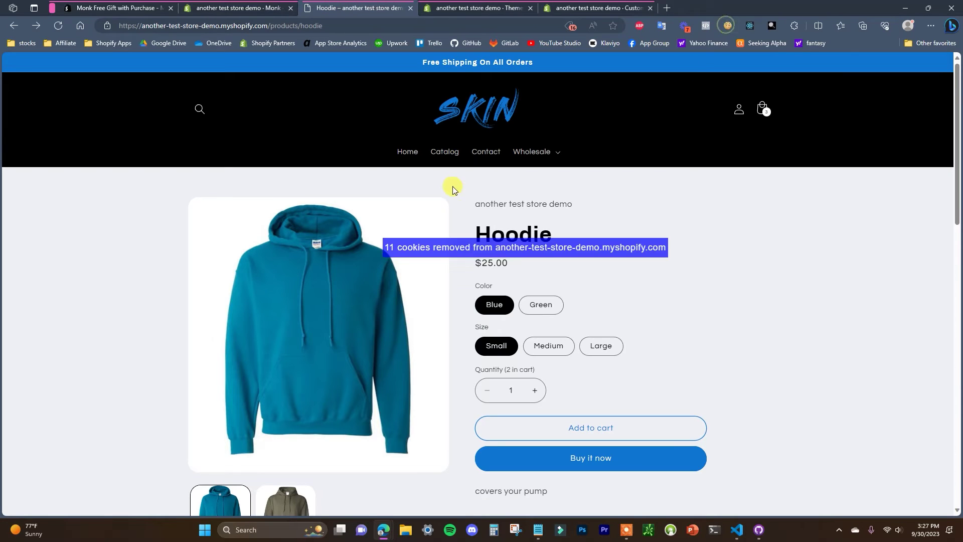
pyautogui.click(58, 26)
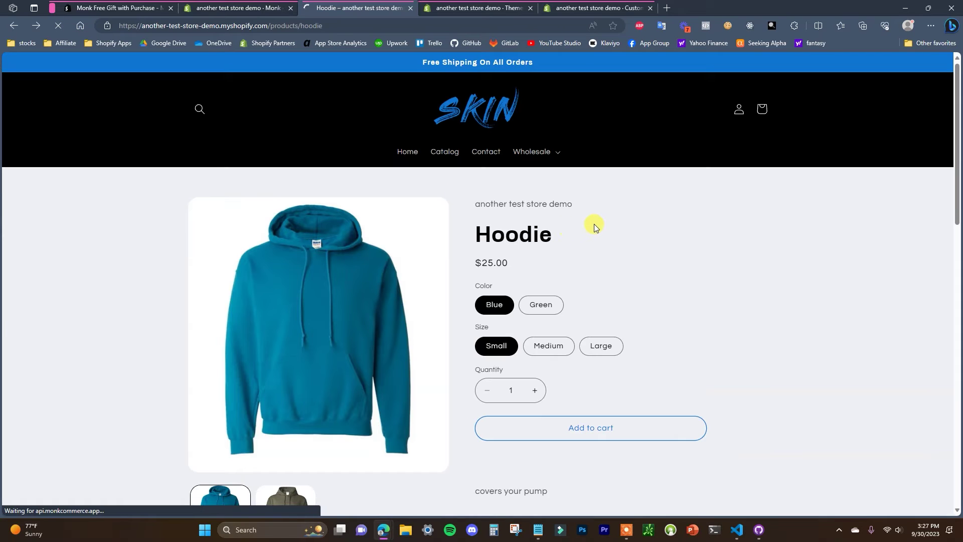
# Step: Test the free gift by adding three blue small Hoodies to the cart and one more in a second addition
pyautogui.scroll(-1, 627, 231)
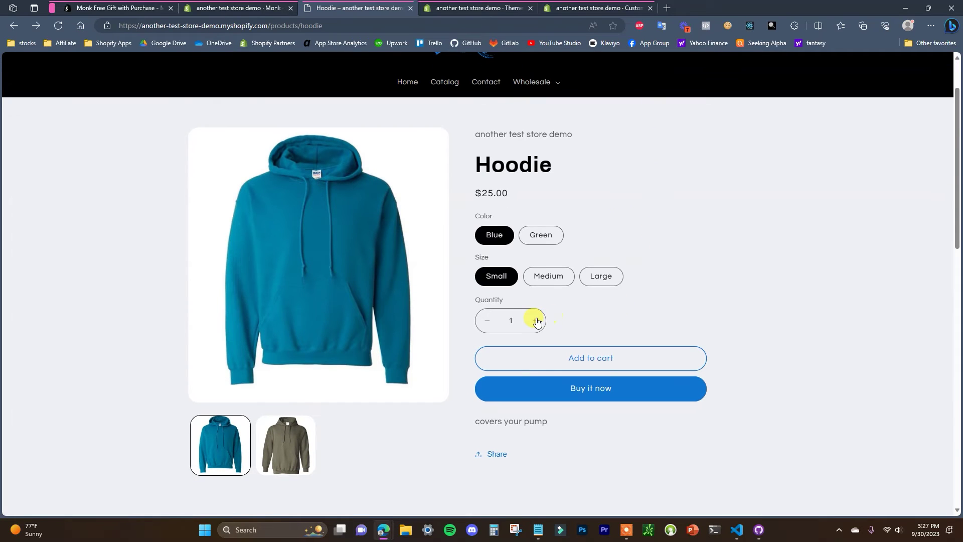
pyautogui.click(604, 360)
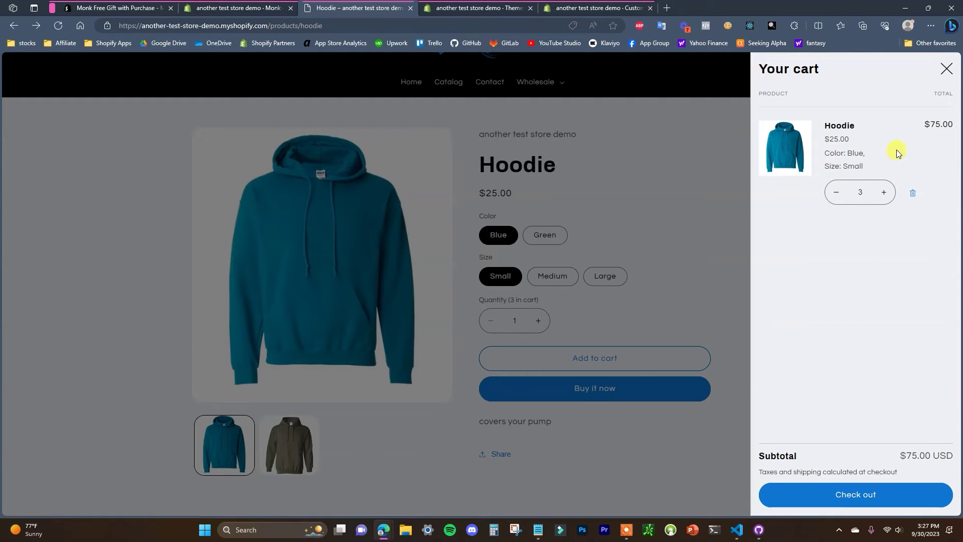
pyautogui.click(946, 70)
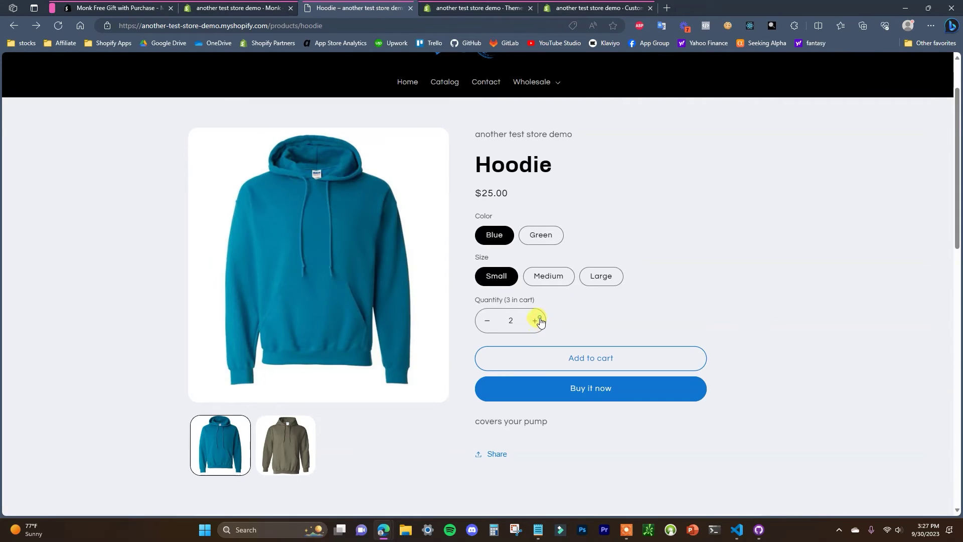
pyautogui.click(539, 350)
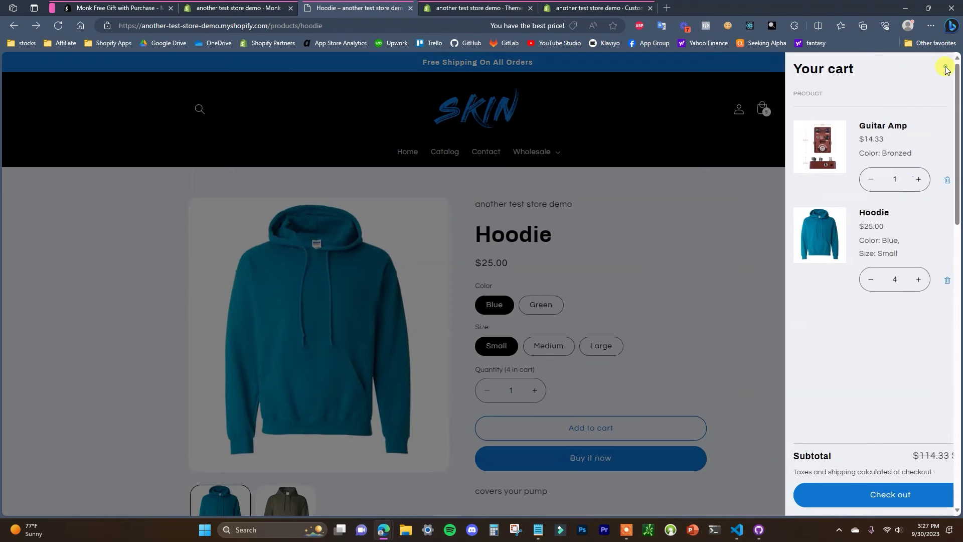
pyautogui.click(945, 69)
# Step: Return to the Monk app and start a new funnel with the Cart Value: progress bar offer type
pyautogui.click(239, 8)
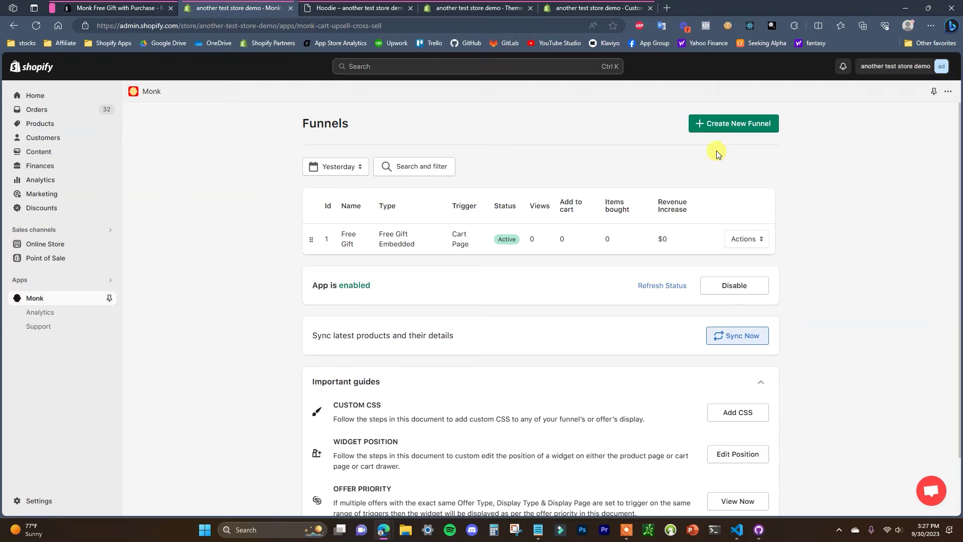
pyautogui.click(722, 125)
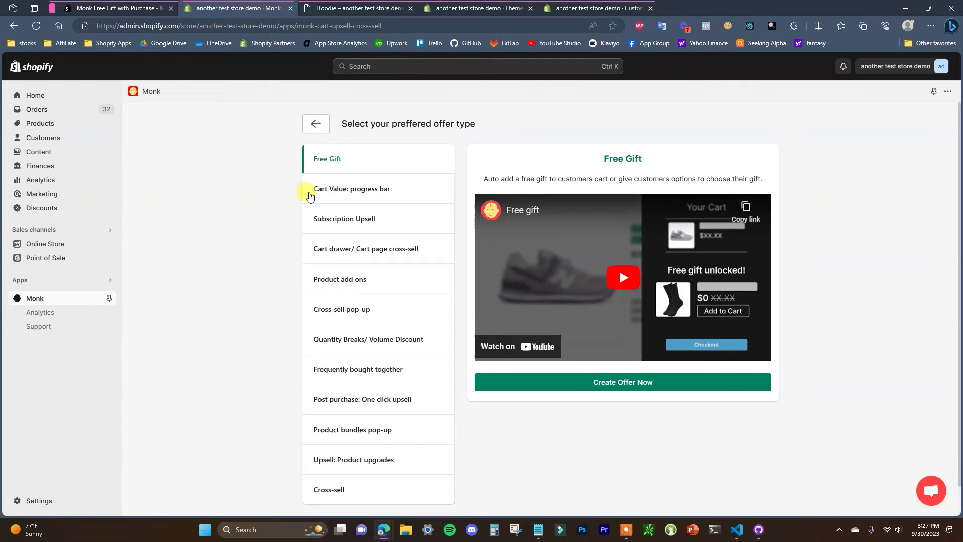
pyautogui.click(366, 195)
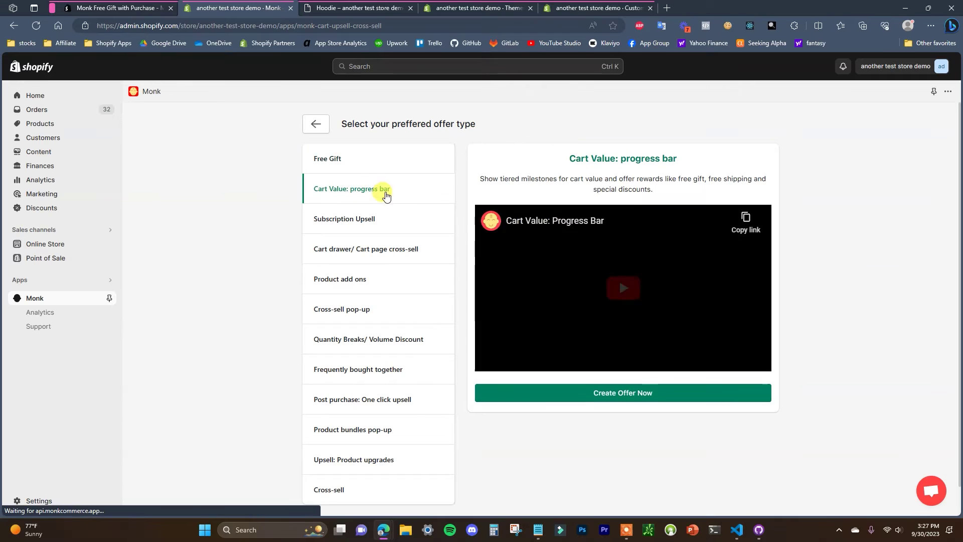
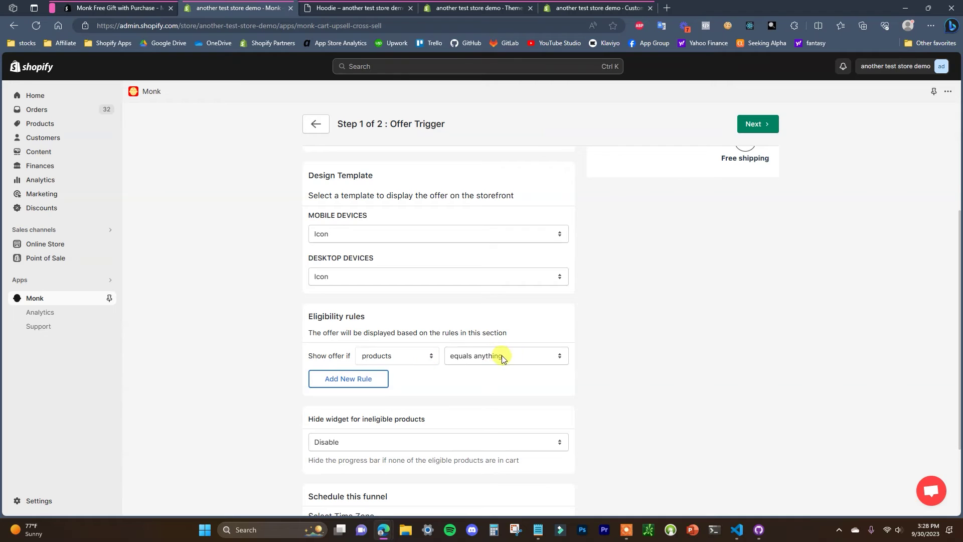
# Step: Review the progress bar's trigger settings, set its time zone to (GMT-06:00) Central Standard Time and proceed to milestones and rewards
pyautogui.scroll(2, 550, 388)
pyautogui.scroll(-1, 550, 365)
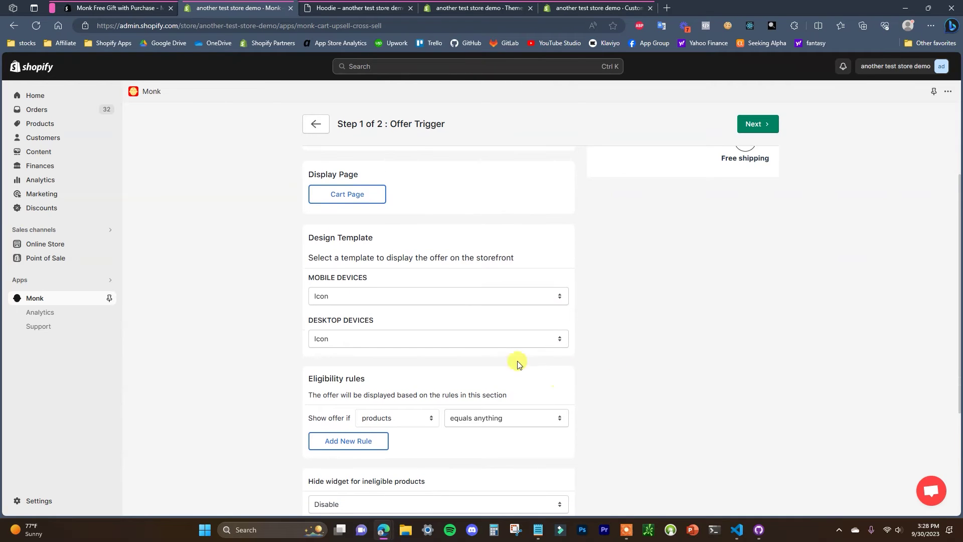
pyautogui.scroll(-3, 608, 414)
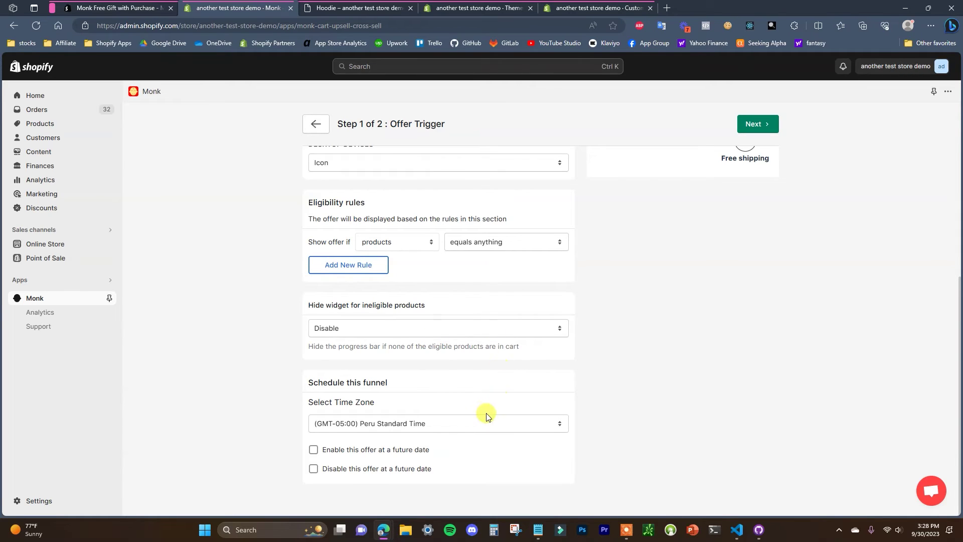
pyautogui.click(455, 425)
pyautogui.scroll(3, 433, 365)
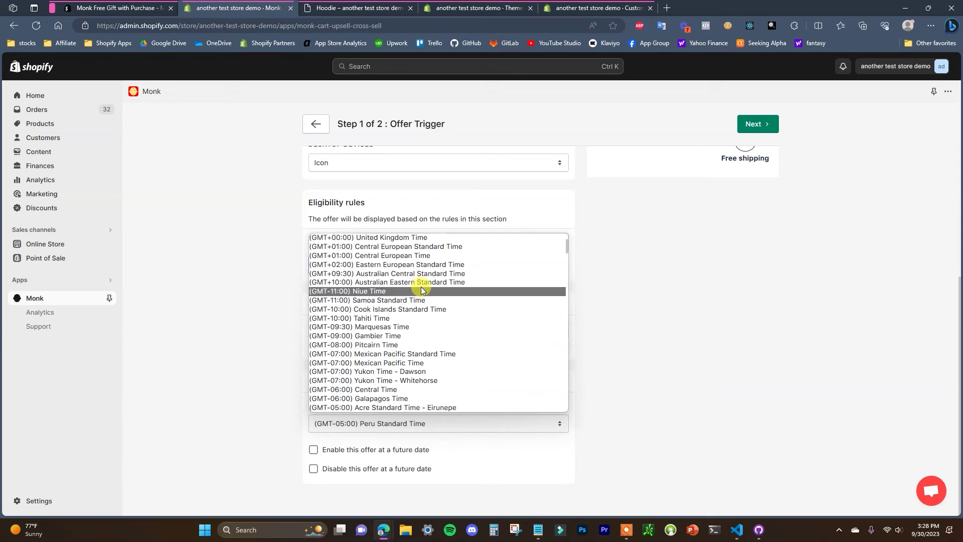
pyautogui.click(432, 245)
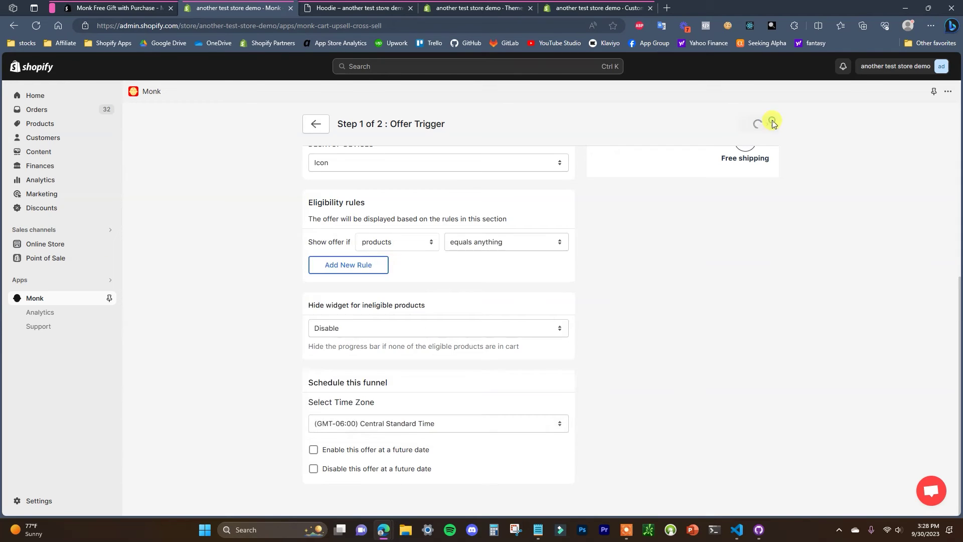
pyautogui.click(767, 124)
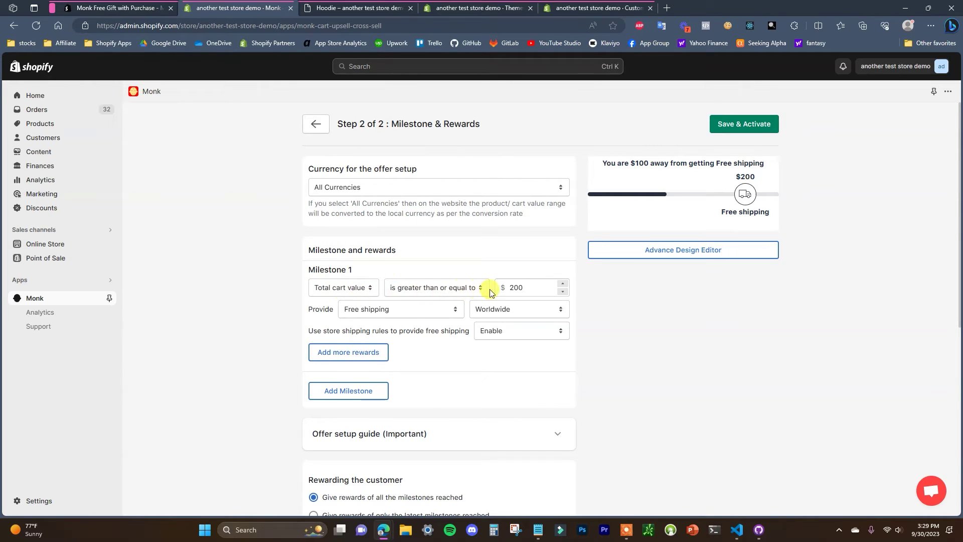
# Step: Set Milestone 1 to a total cart value of at least $100 and its reward to Free gift
pyautogui.doubleClick(516, 287)
pyautogui.write('100')
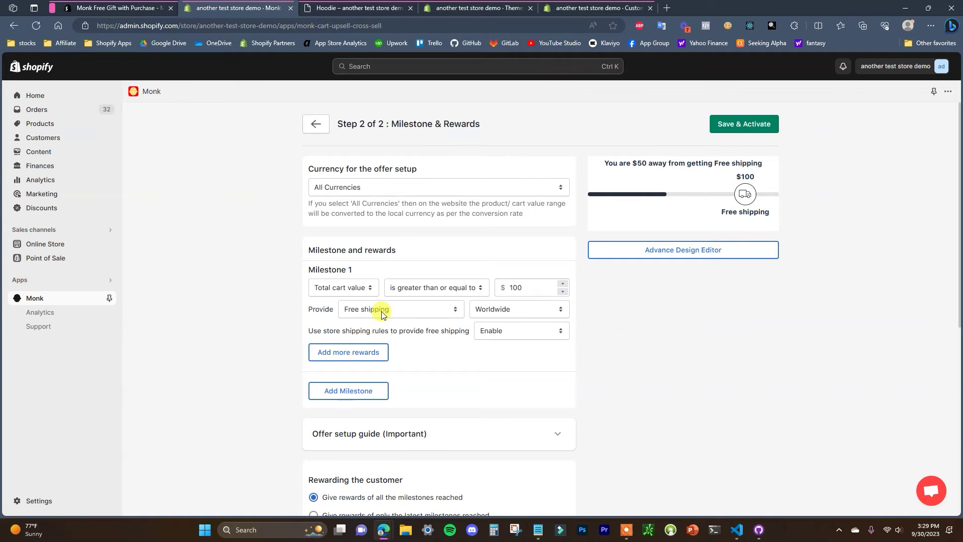
pyautogui.click(437, 308)
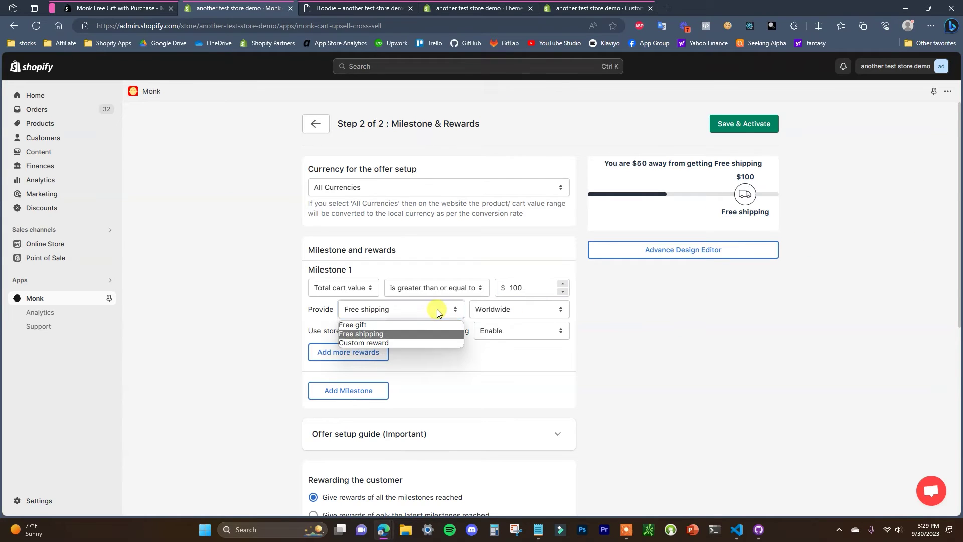
pyautogui.click(400, 325)
# Step: Try the Custom reward type for Milestone 1 and switch it back to Free gift
pyautogui.click(377, 310)
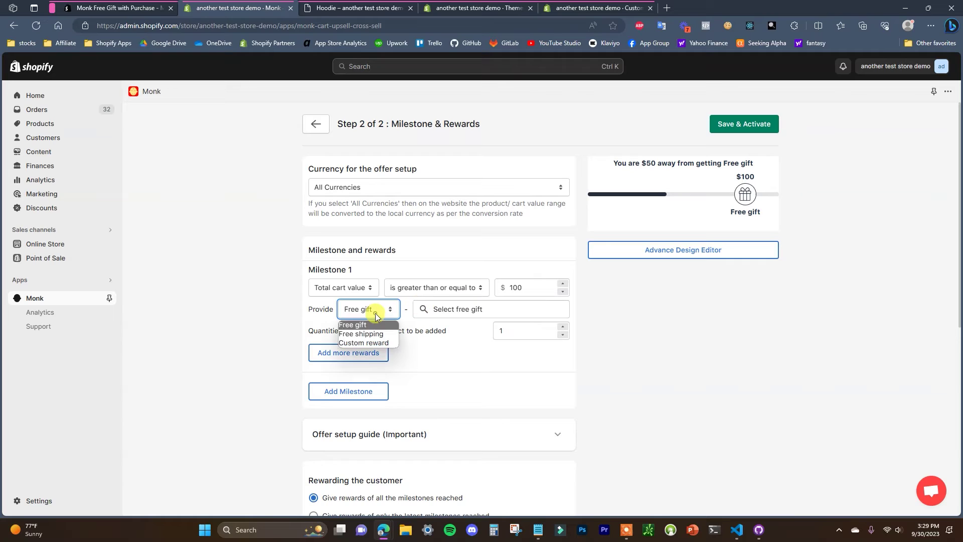
pyautogui.click(374, 343)
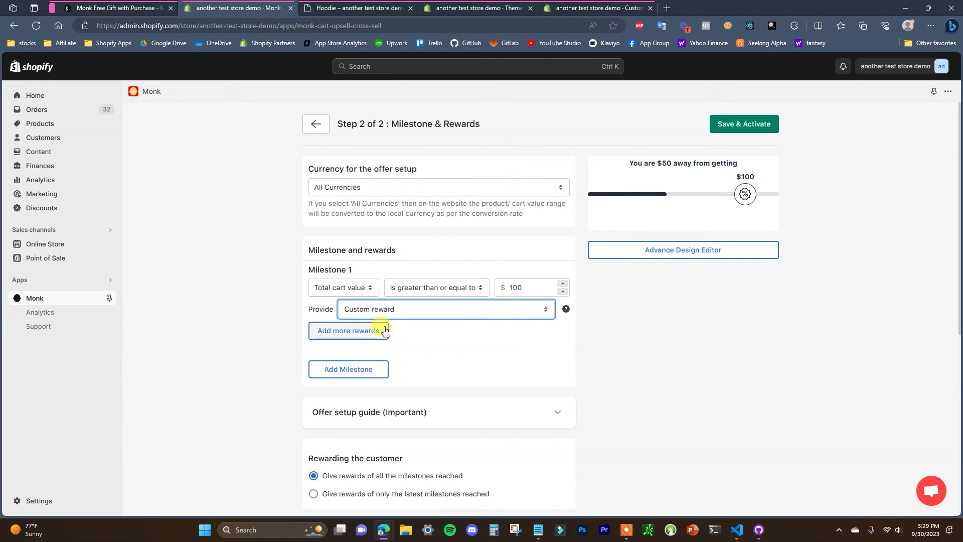
pyautogui.click(525, 311)
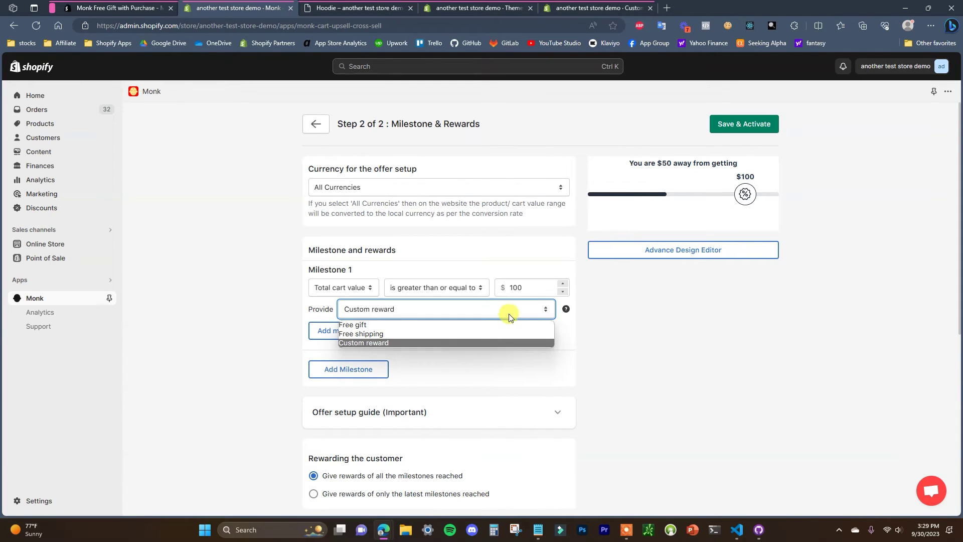
pyautogui.click(416, 325)
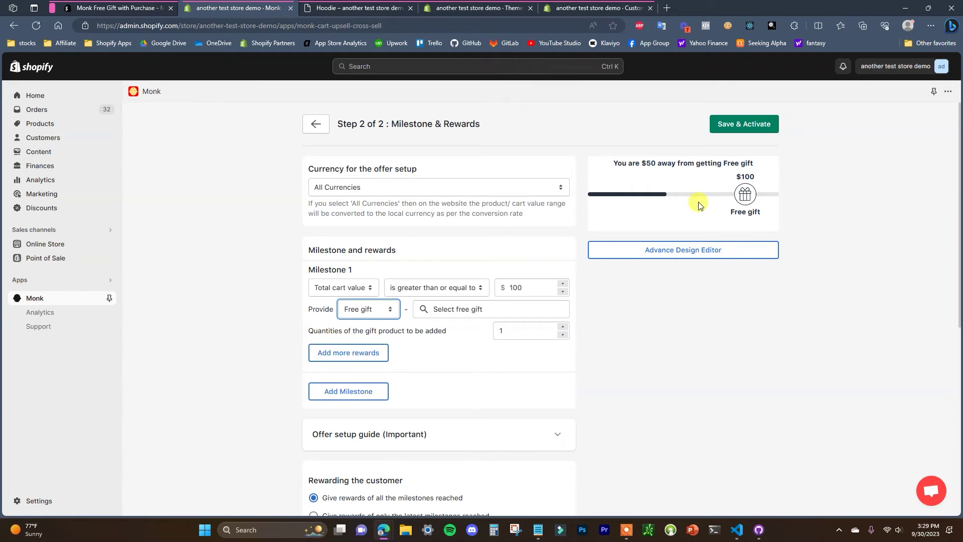
# Step: Choose the Guitar Amp product in its Bronzed variant as the free gift for Milestone 1
pyautogui.click(501, 310)
pyautogui.scroll(-2, 514, 301)
pyautogui.scroll(-4, 514, 301)
pyautogui.click(335, 331)
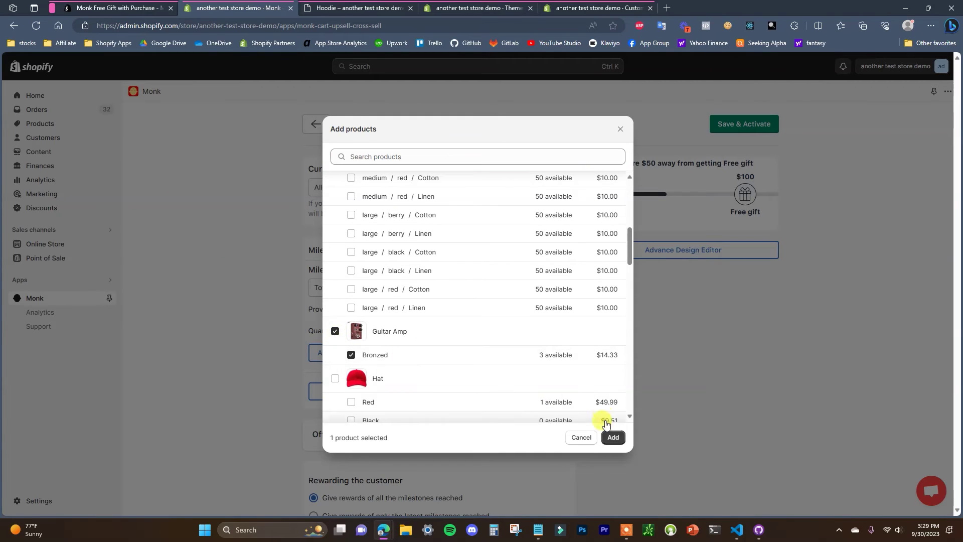
pyautogui.click(612, 437)
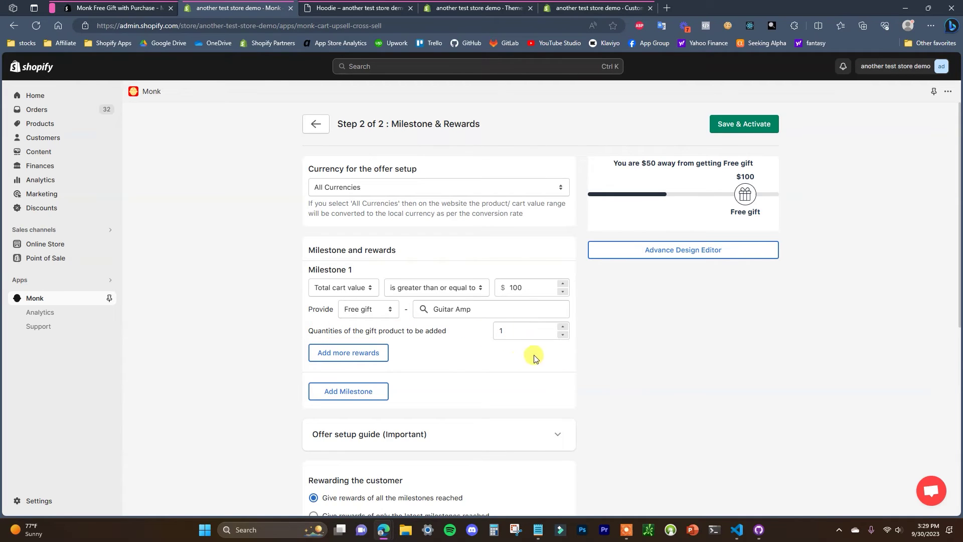
# Step: Review the settings for rewarding the customer, auto add and removal of gifts, the Add button's functionality and the offer display
pyautogui.scroll(-1, 647, 346)
pyautogui.scroll(1, 640, 344)
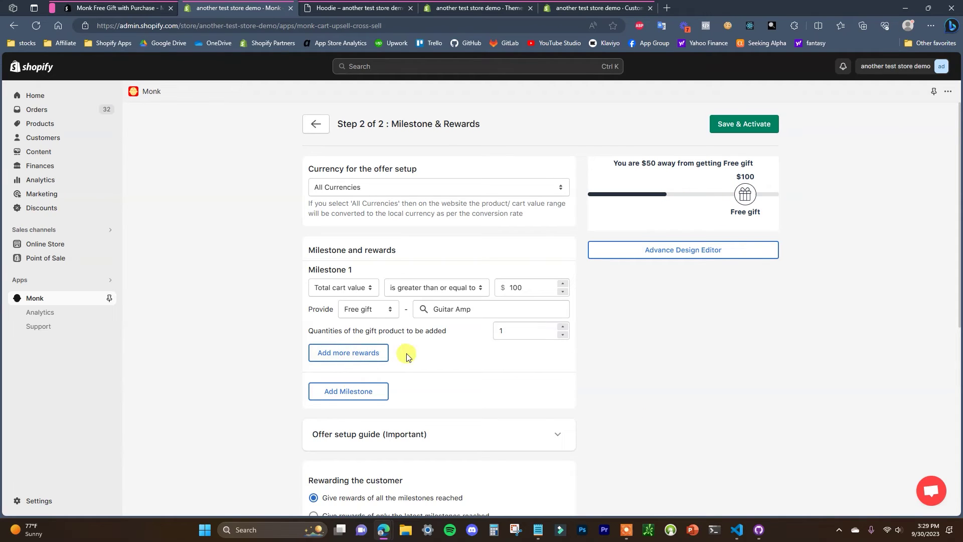
pyautogui.scroll(-5, 647, 358)
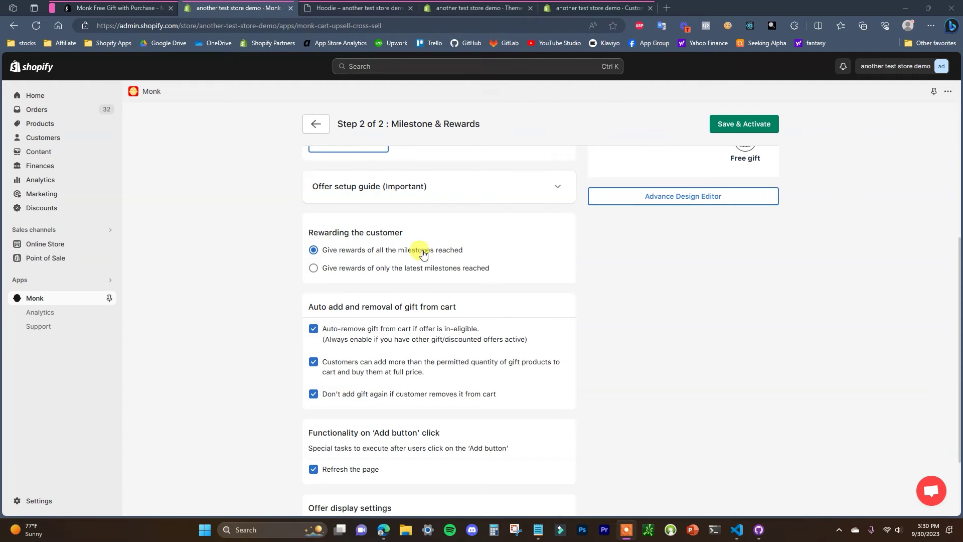
pyautogui.scroll(1, 686, 210)
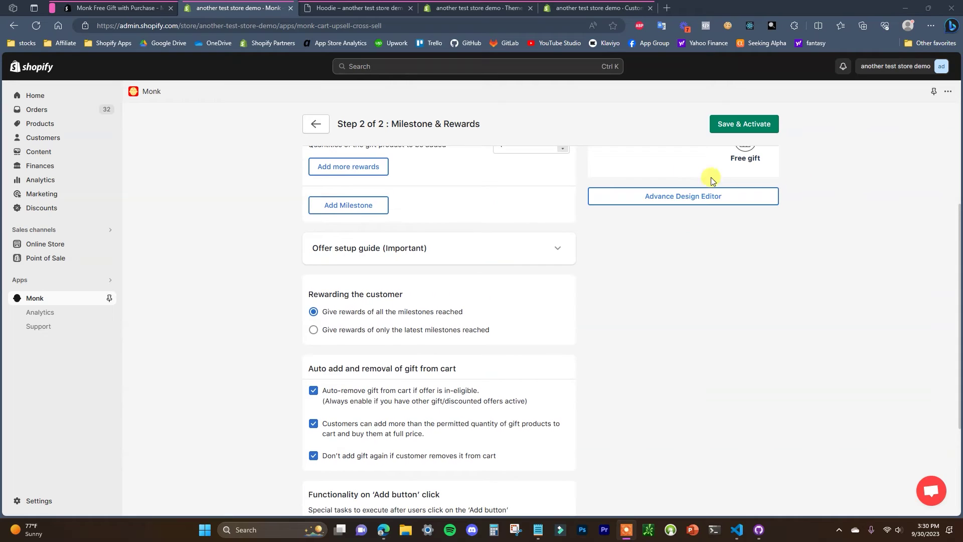
pyautogui.scroll(-1, 585, 333)
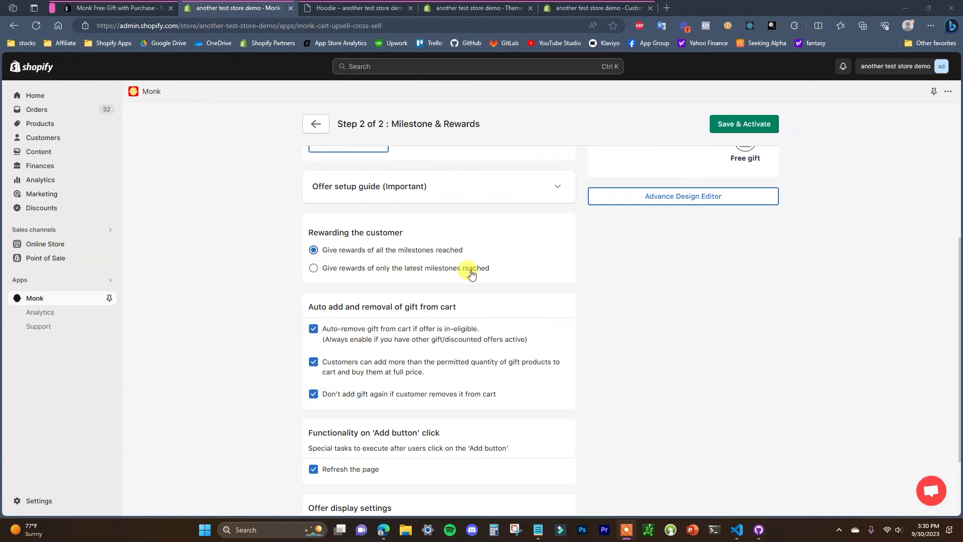
pyautogui.scroll(-2, 373, 282)
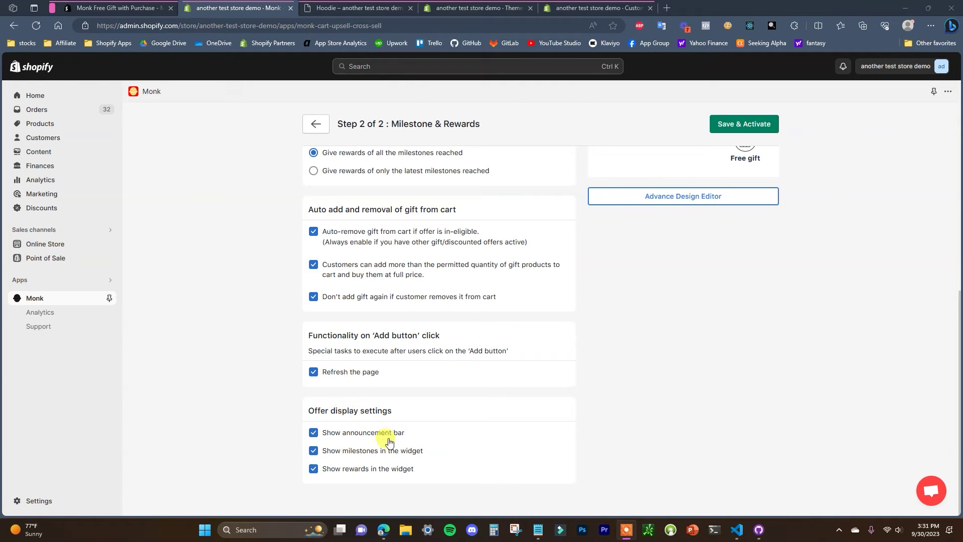
pyautogui.scroll(7, 957, 384)
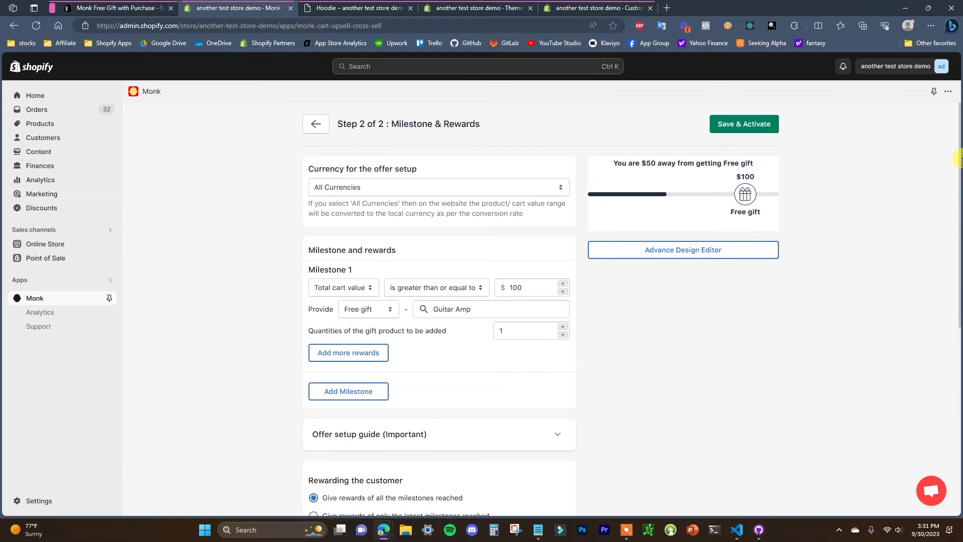
pyautogui.scroll(-3, 703, 396)
pyautogui.scroll(-3, 702, 396)
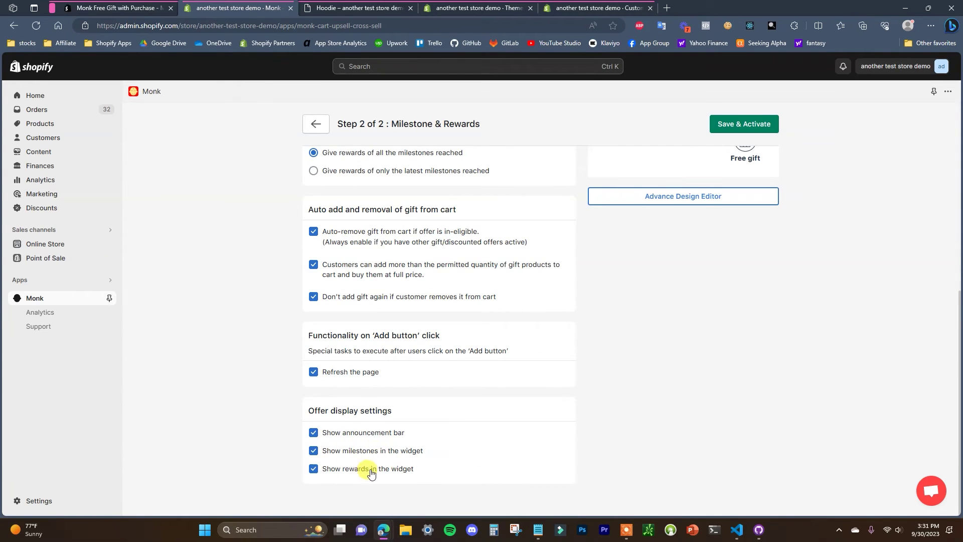
pyautogui.scroll(7, 739, 410)
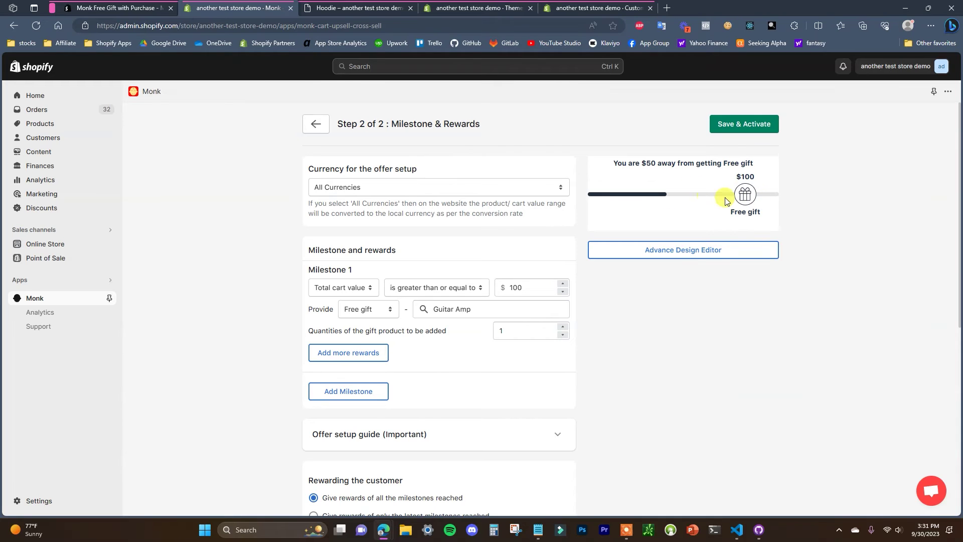
pyautogui.scroll(-8, 737, 384)
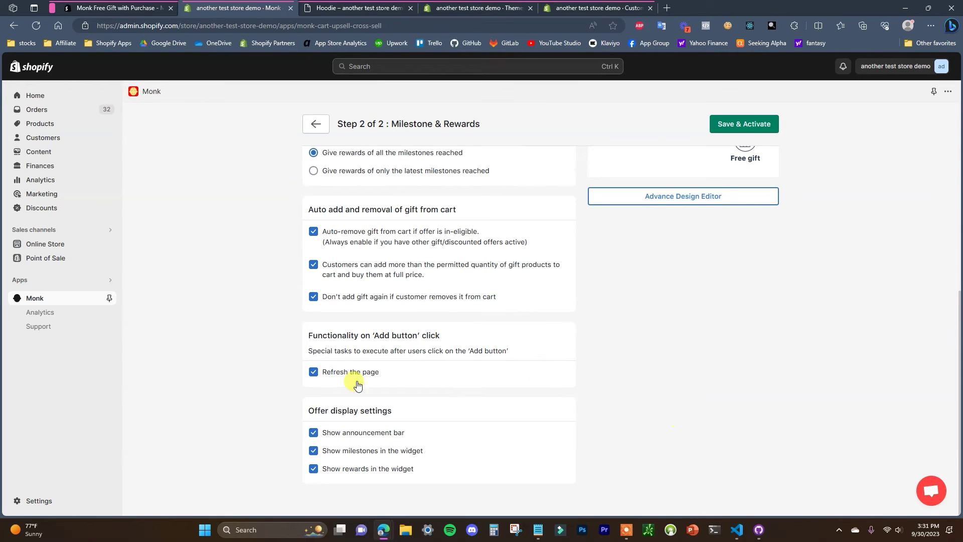
pyautogui.scroll(5, 507, 451)
pyautogui.scroll(2, 503, 448)
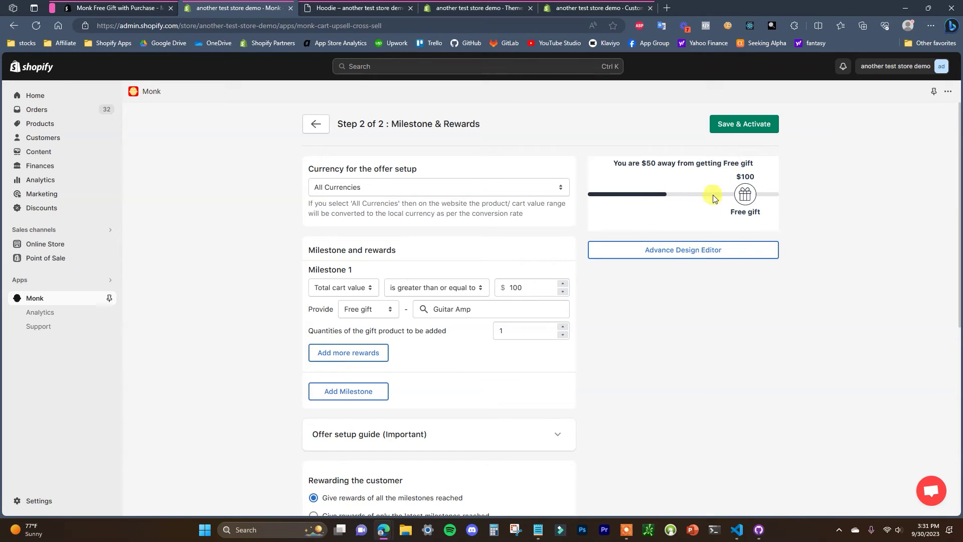
# Step: In the Advance Design Editor, add "a" before {{latest_reward}} in the offer title shown before the milestone is achieved
pyautogui.click(719, 257)
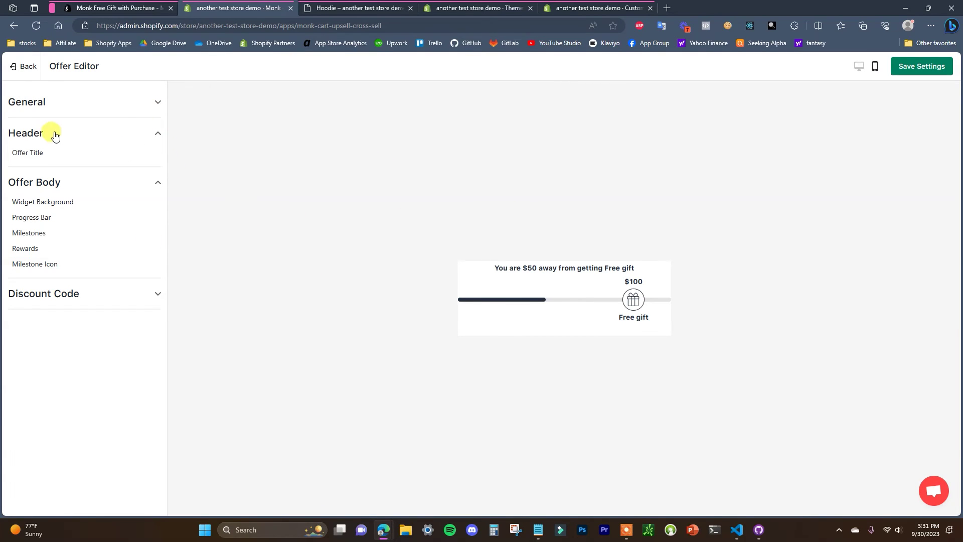
pyautogui.click(48, 154)
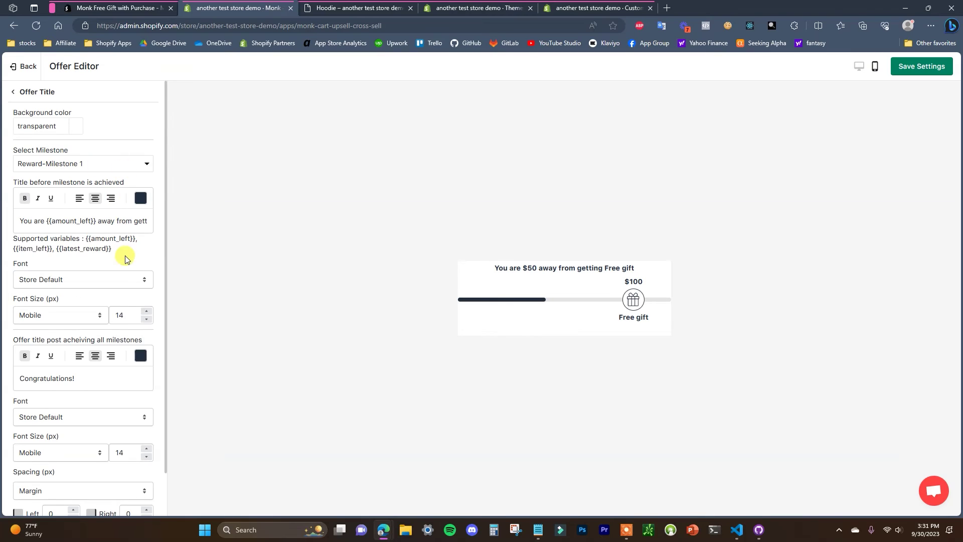
pyautogui.moveTo(29, 221); pyautogui.dragTo(286, 224)
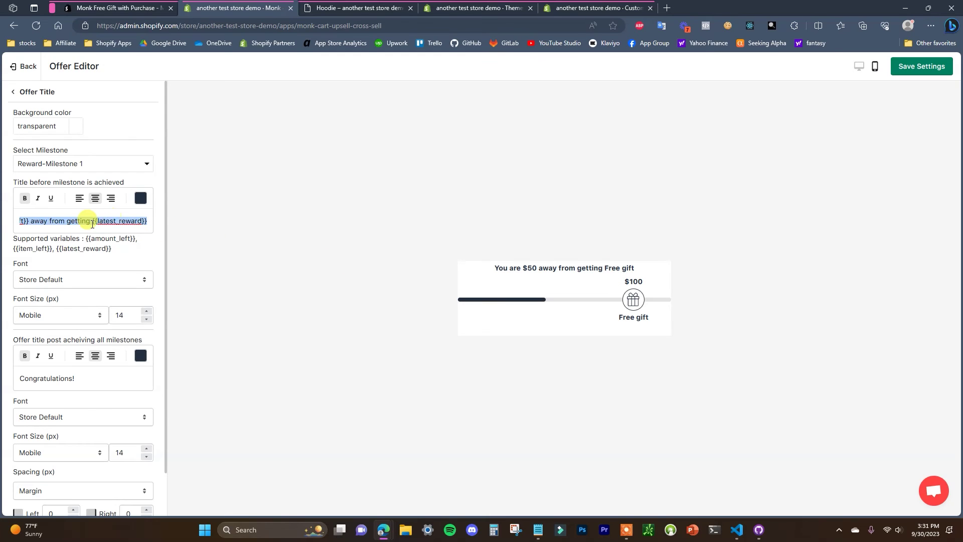
pyautogui.click(105, 224)
pyautogui.write('a')
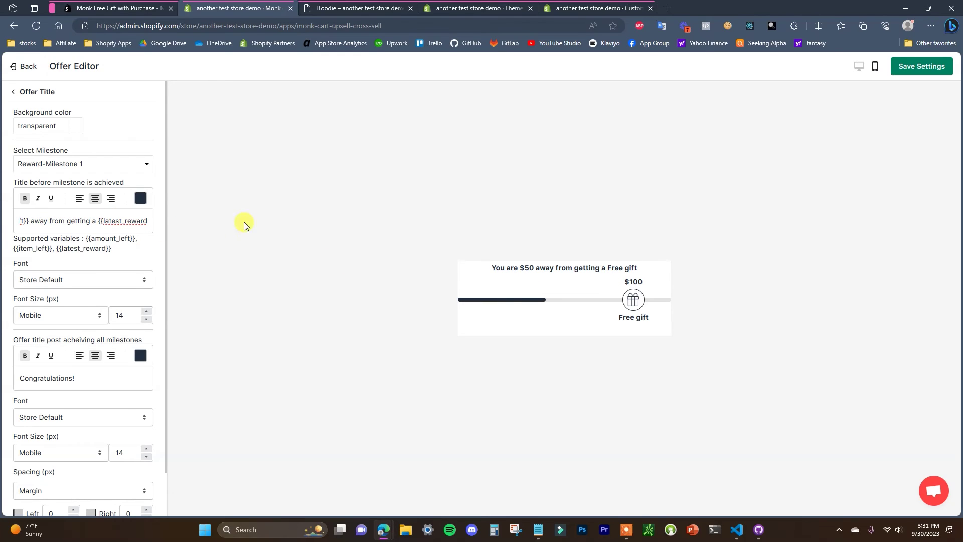
# Step: Extend the offer title shown after achieving all milestones to "Congratulations! Your order is eligible for a Free gift"
pyautogui.click(106, 372)
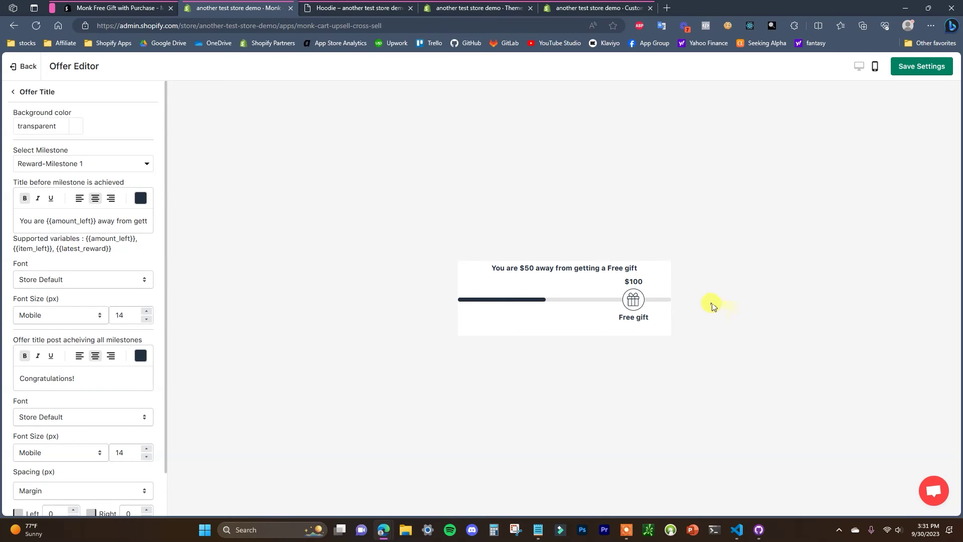
pyautogui.write('Your order is eligible for a Free gift')
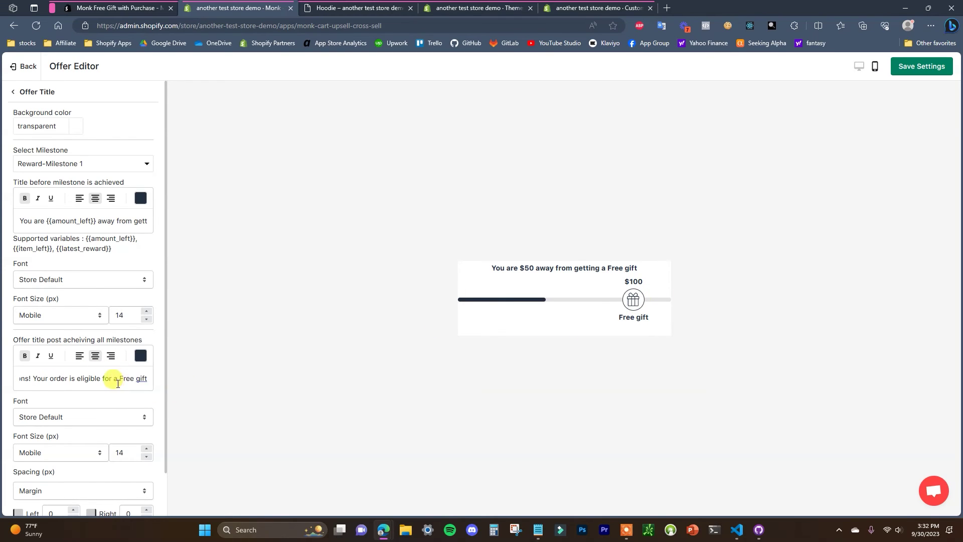
pyautogui.moveTo(147, 379); pyautogui.dragTo(7, 382)
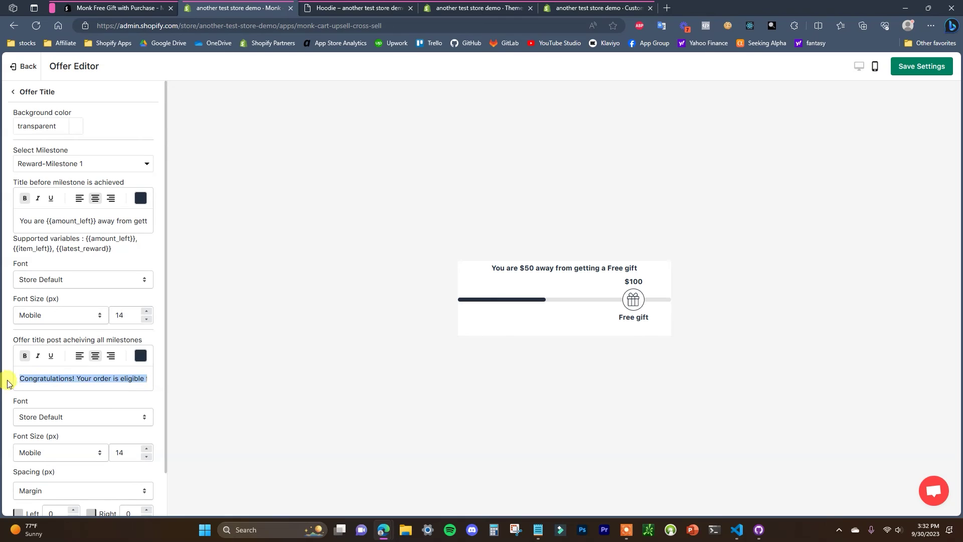
pyautogui.click(109, 396)
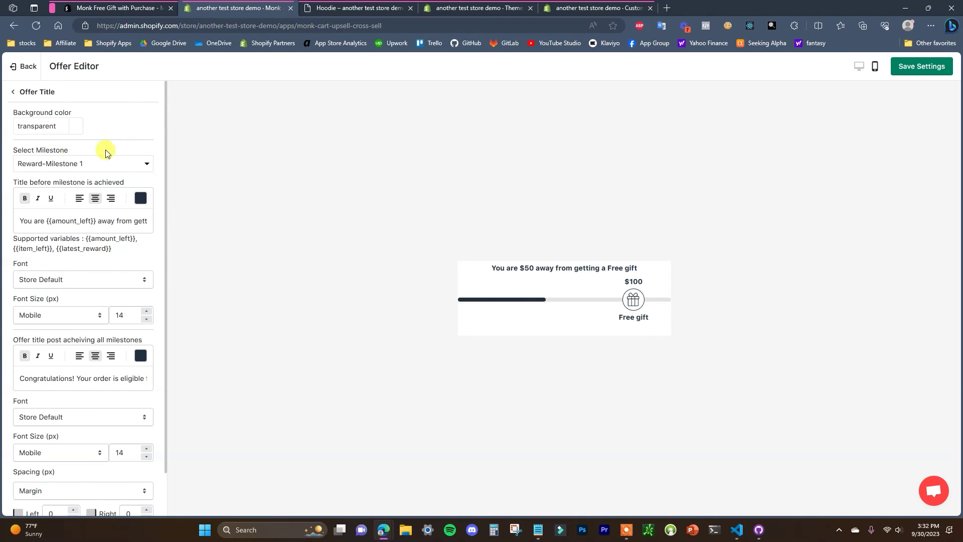
# Step: Examine the offer title's font, text color, size and spacing options
pyautogui.click(110, 278)
pyautogui.click(129, 261)
pyautogui.click(140, 199)
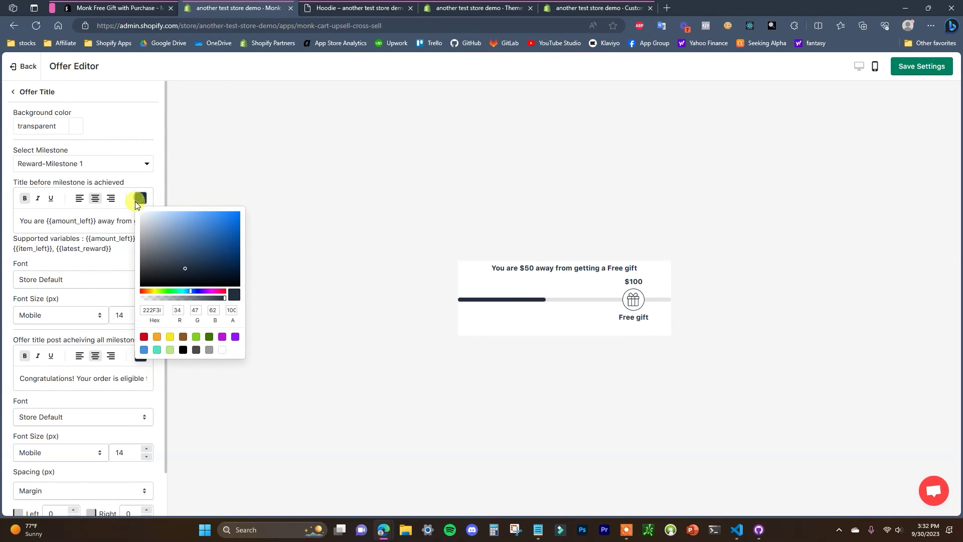
pyautogui.click(124, 259)
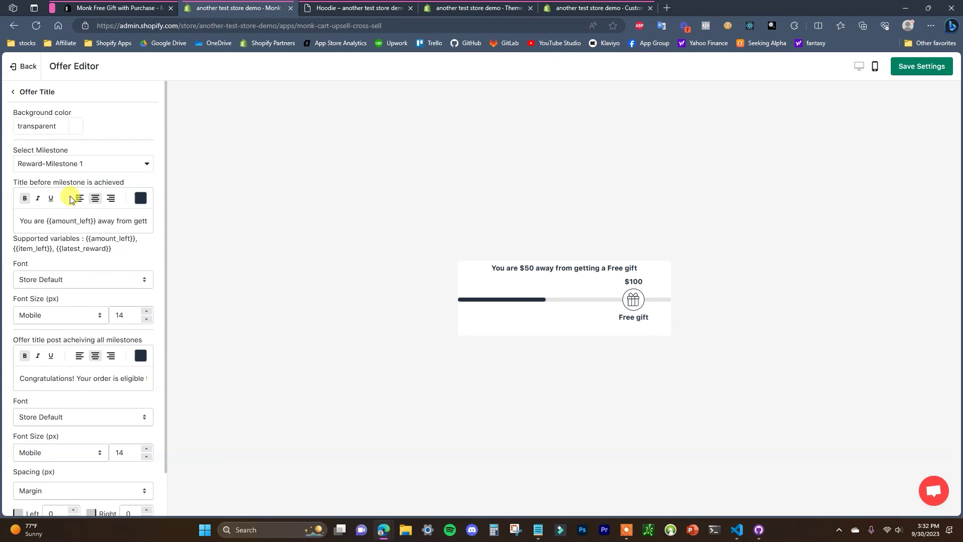
pyautogui.scroll(-1, 105, 258)
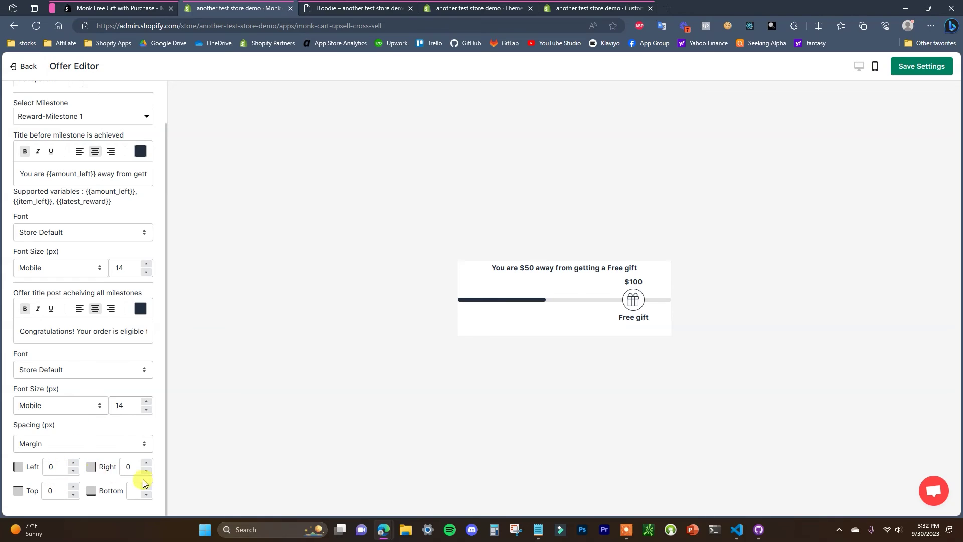
pyautogui.scroll(2, 123, 409)
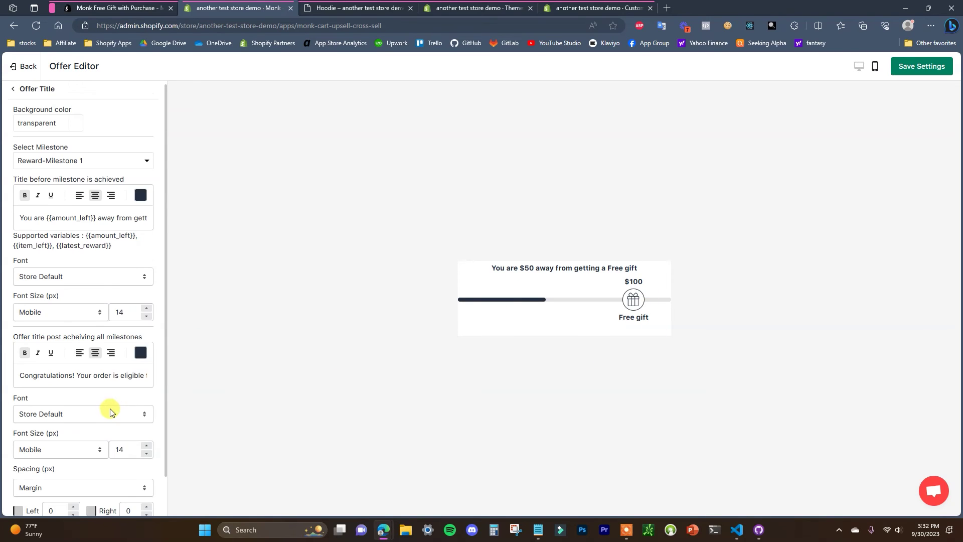
# Step: Leave the offer title settings and inspect the color choices for the widget background
pyautogui.click(16, 93)
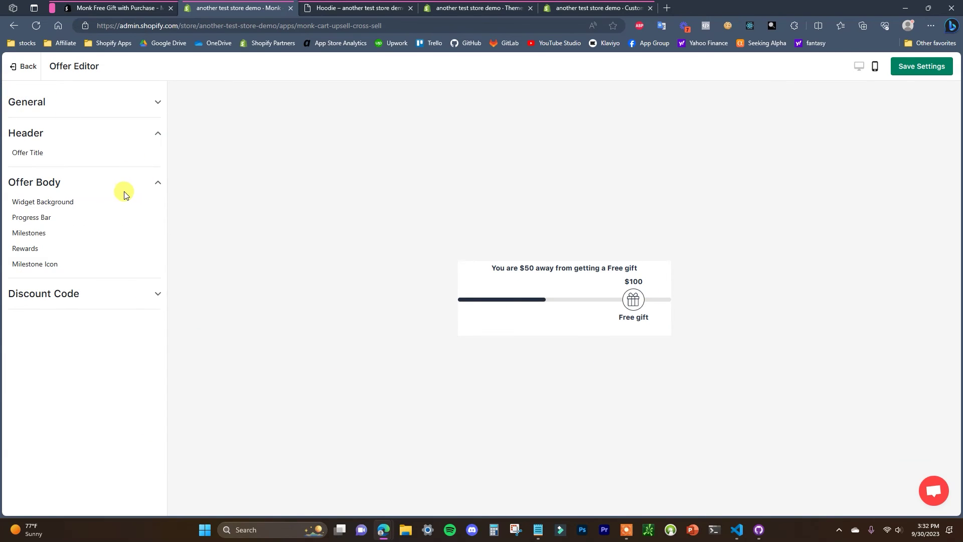
pyautogui.click(98, 211)
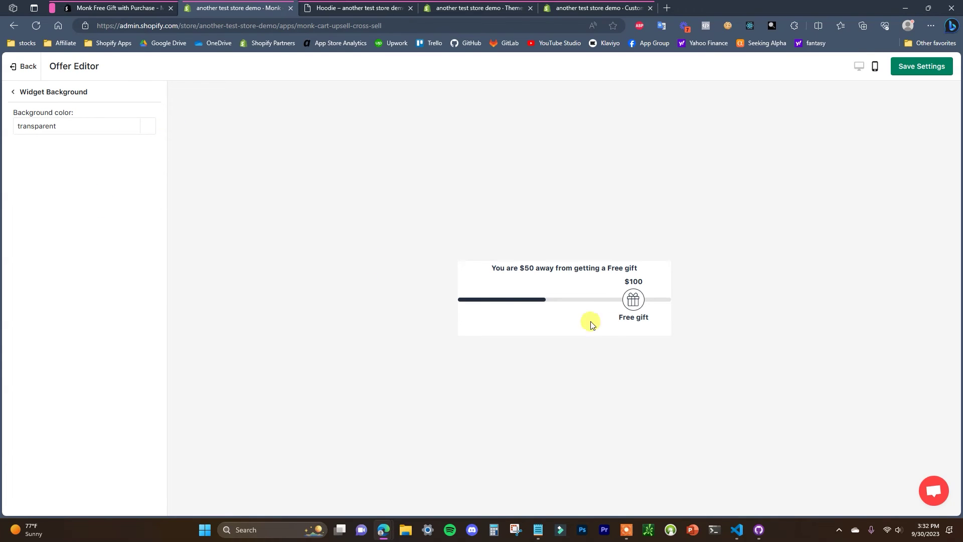
pyautogui.click(152, 127)
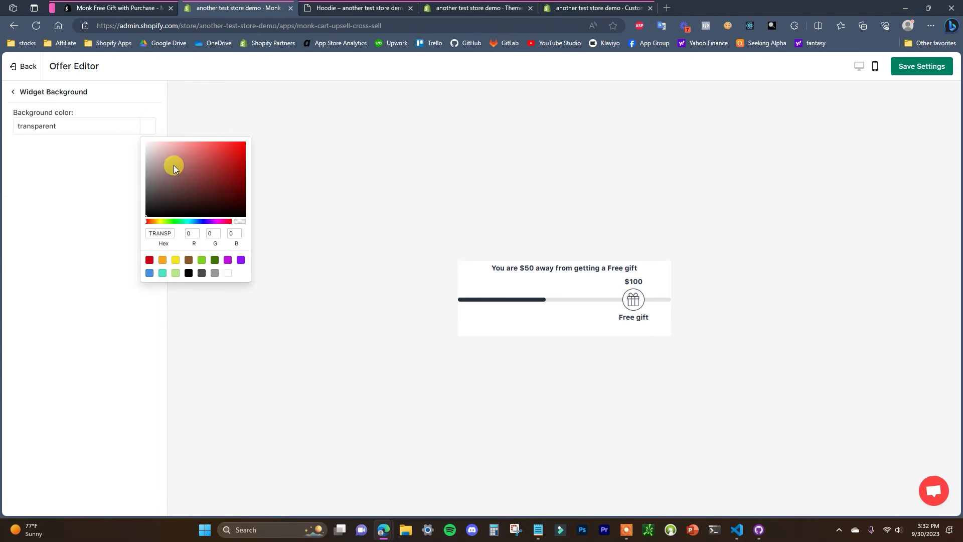
pyautogui.moveTo(245, 170); pyautogui.dragTo(124, 137)
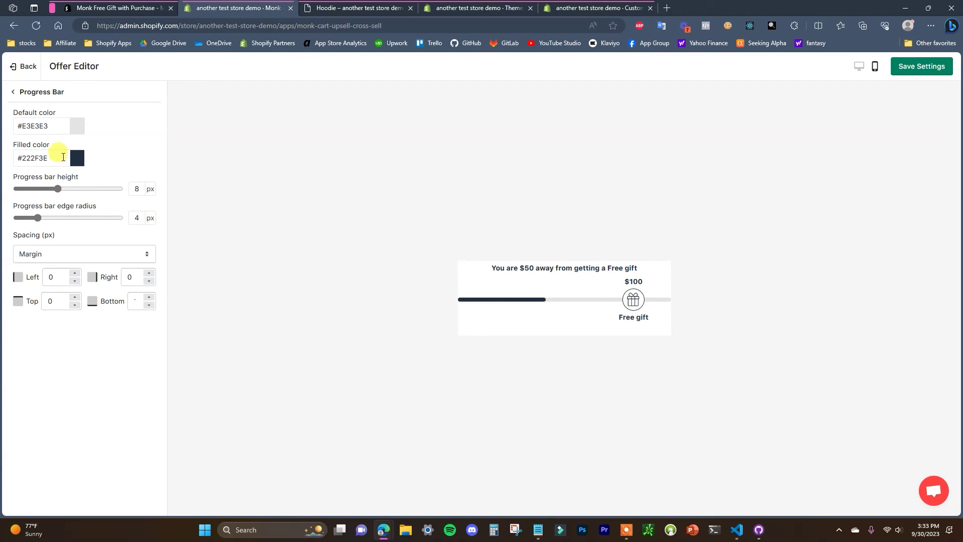
# Step: Set the progress bar's filled color to #1176d2 to match the storefront, its height to 12 px and its edge radius to 7 px
pyautogui.click(79, 163)
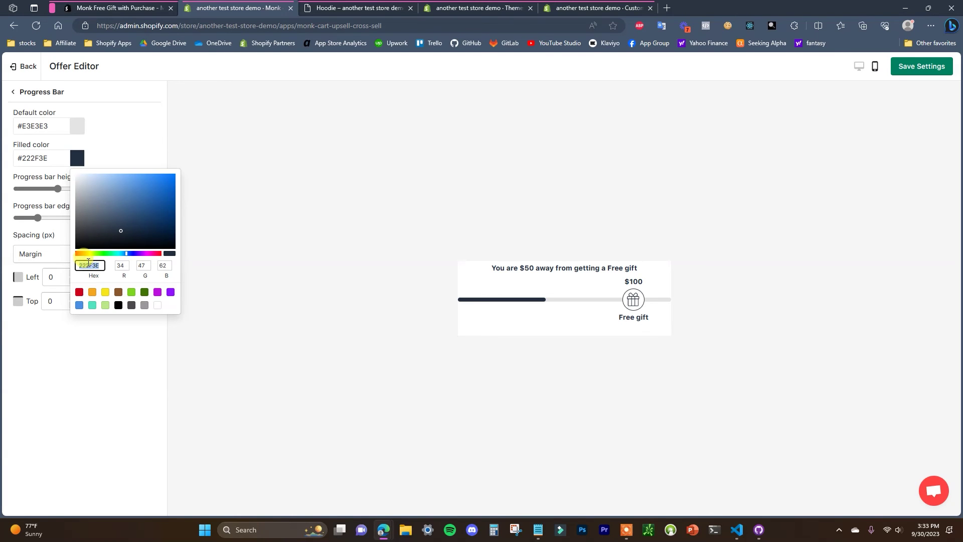
pyautogui.hotkey('ctrl', 'Tab')
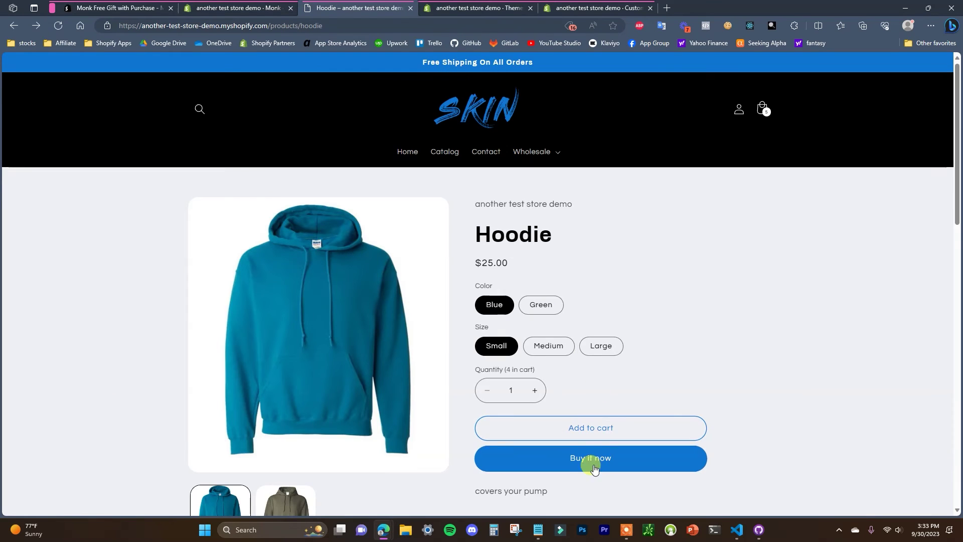
pyautogui.click(227, 8)
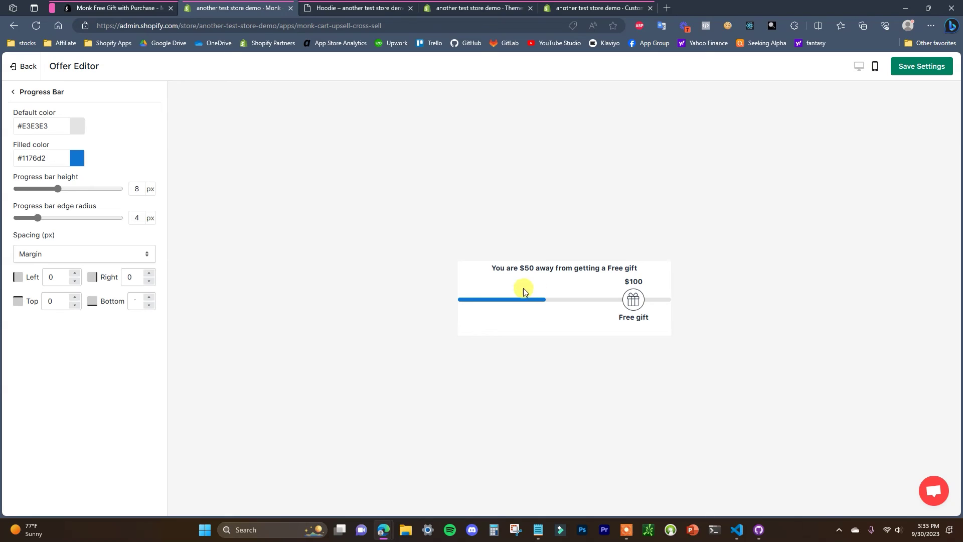
pyautogui.moveTo(60, 193)
pyautogui.mouseDown()
pyautogui.moveTo(228, 189)
pyautogui.moveTo(30, 189)
pyautogui.moveTo(172, 195)
pyautogui.moveTo(70, 190)
pyautogui.moveTo(78, 190)
pyautogui.mouseUp()
pyautogui.moveTo(36, 220); pyautogui.dragTo(50, 220)
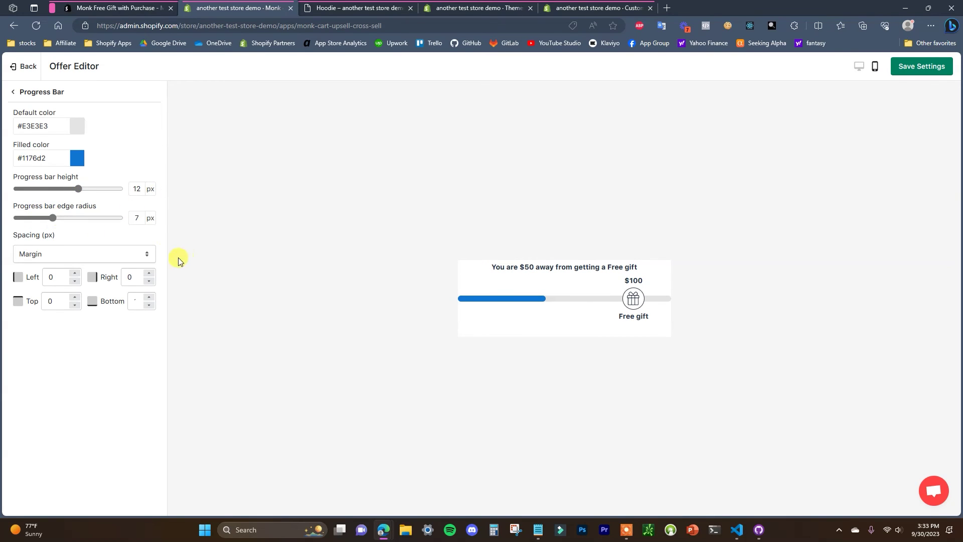
# Step: Review the Milestone 1 text's color and styling options and open the reward text settings
pyautogui.click(14, 93)
pyautogui.click(116, 232)
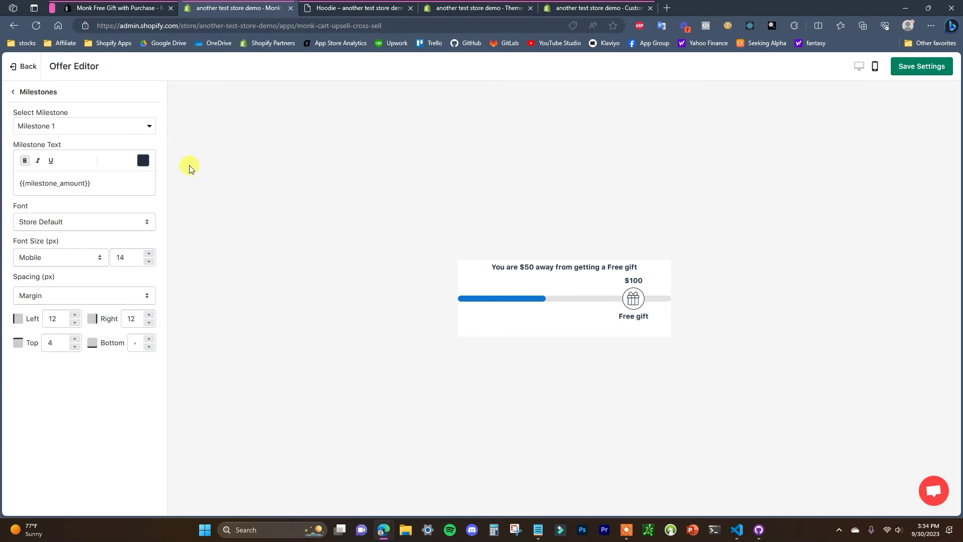
pyautogui.click(143, 160)
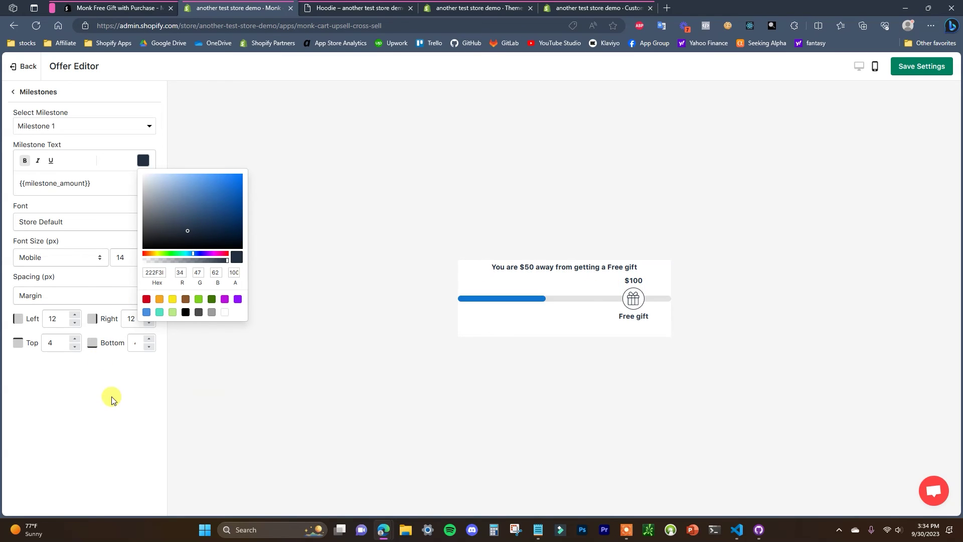
pyautogui.click(170, 364)
pyautogui.click(14, 91)
pyautogui.click(633, 316)
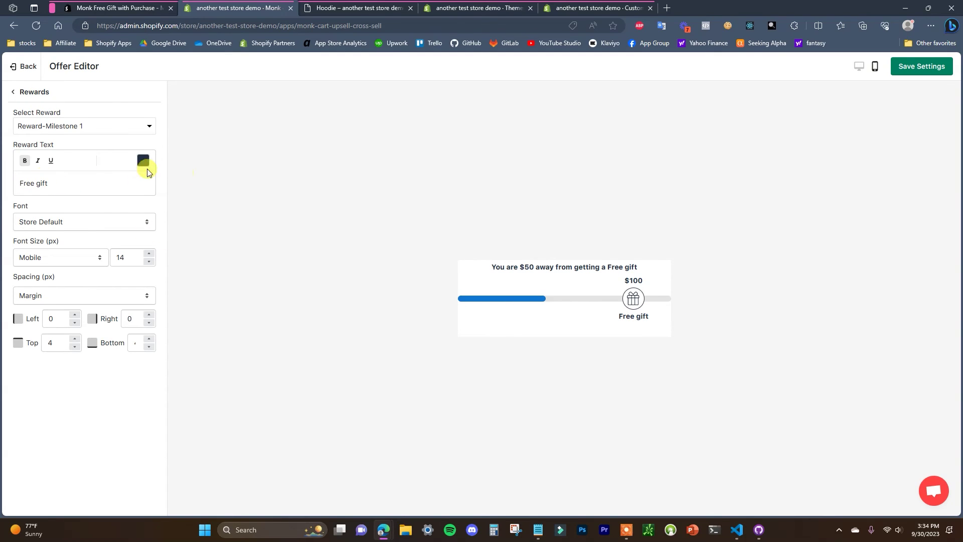
# Step: Inspect the milestone icon's size, background and border options, and toggle the custom icon option on and off
pyautogui.click(15, 98)
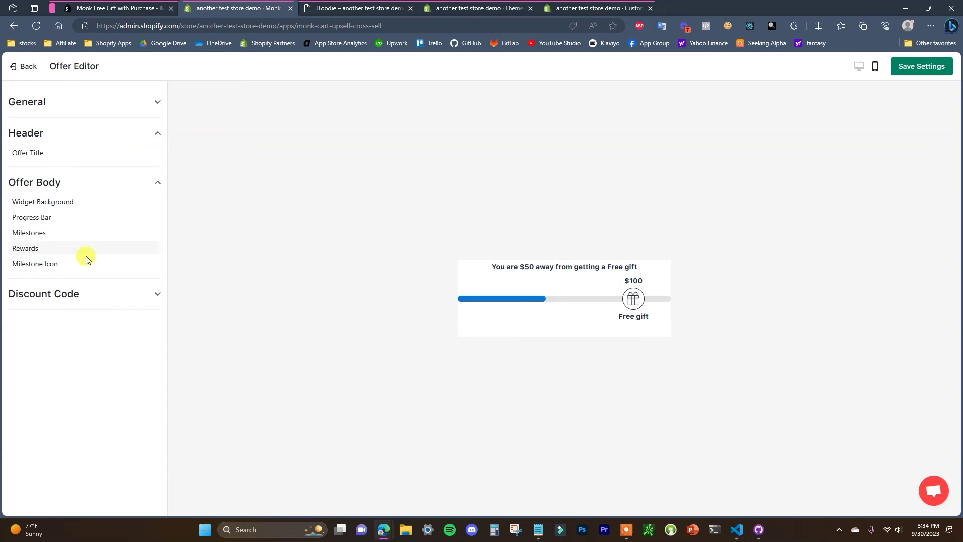
pyautogui.click(82, 263)
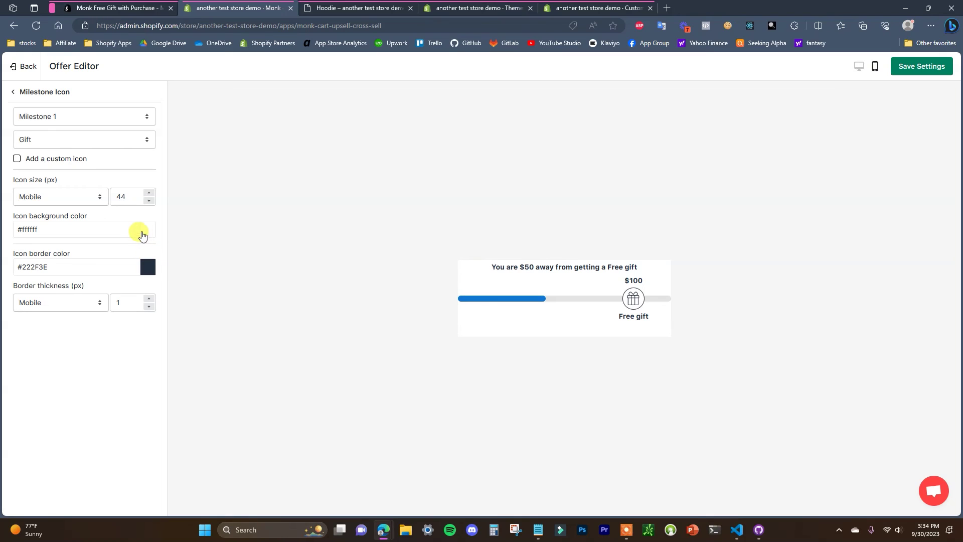
pyautogui.click(65, 160)
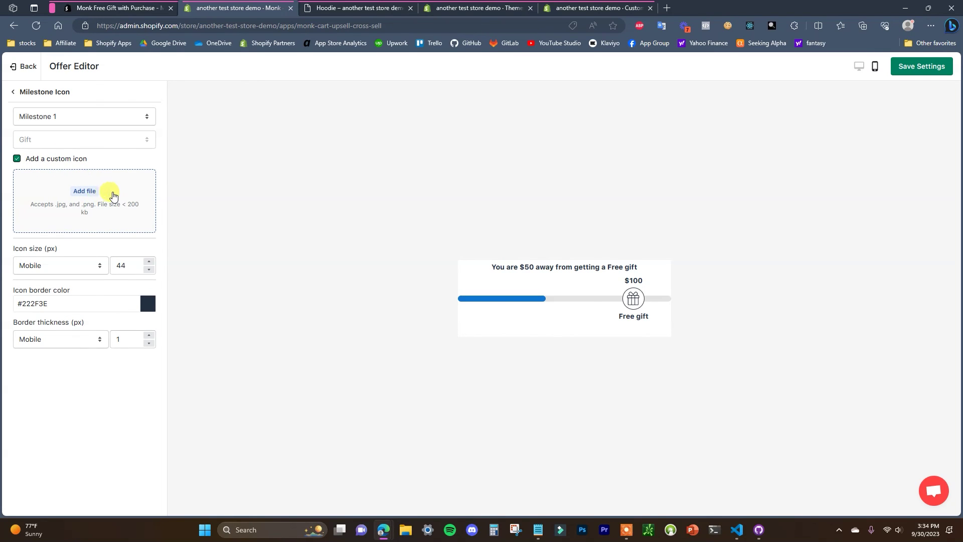
pyautogui.click(34, 159)
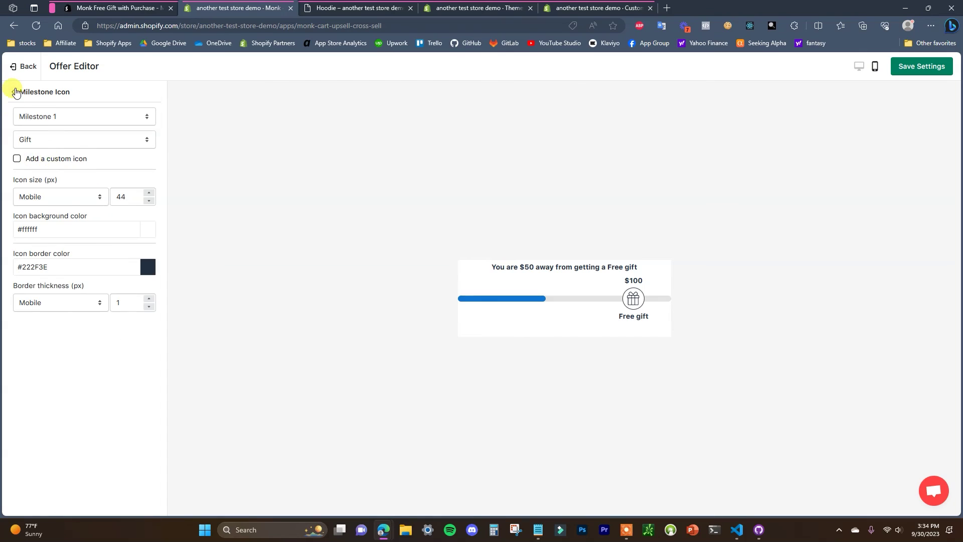
# Step: Leave the milestone icon settings, save the progress bar design, and save and activate the funnel
pyautogui.click(14, 92)
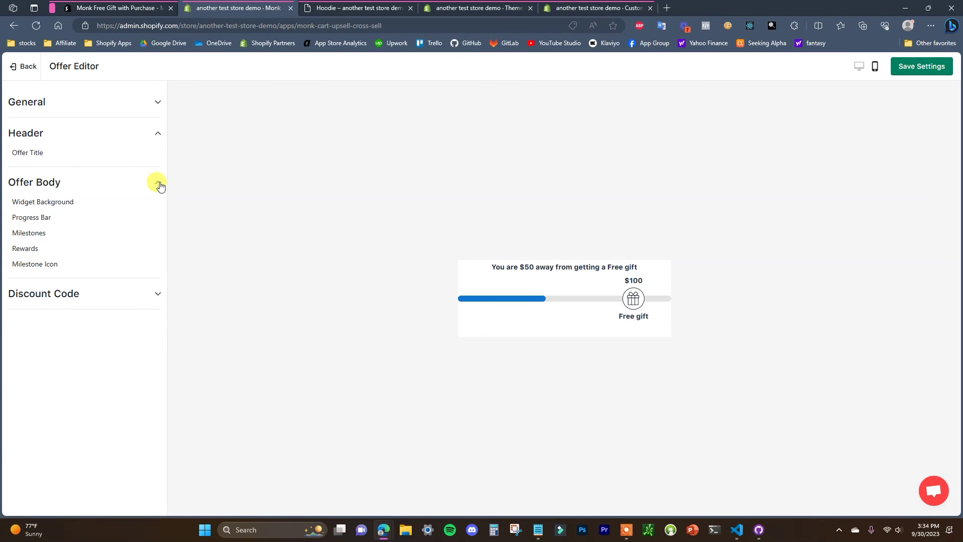
pyautogui.click(158, 186)
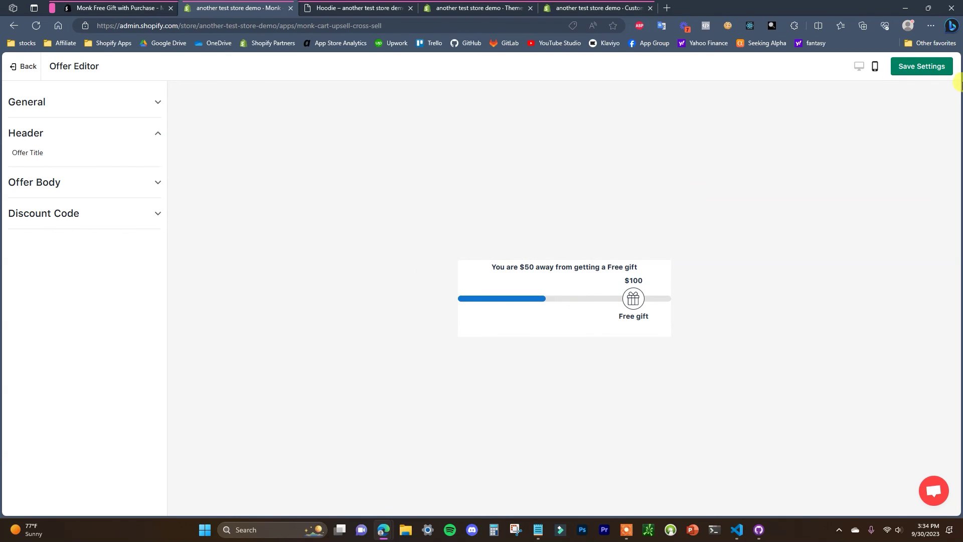
pyautogui.click(928, 66)
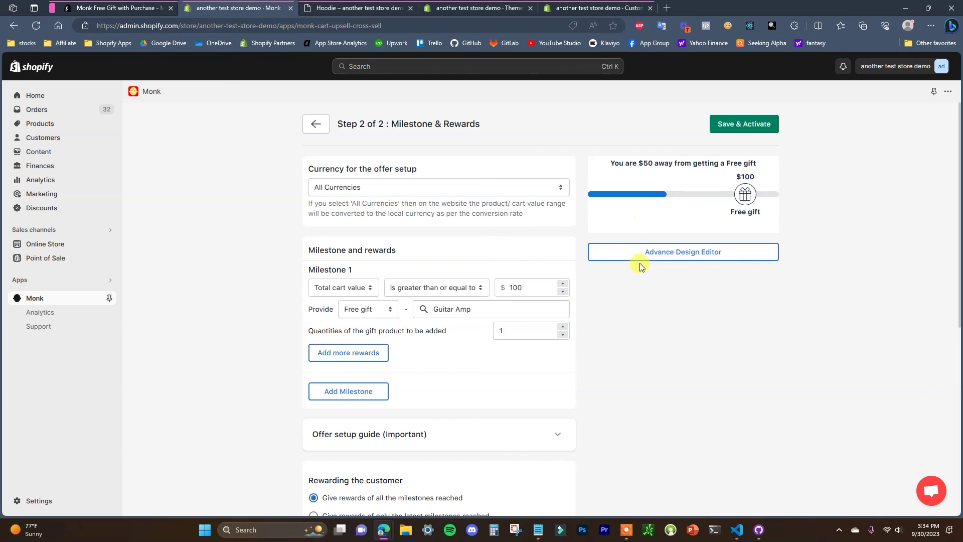
pyautogui.click(752, 124)
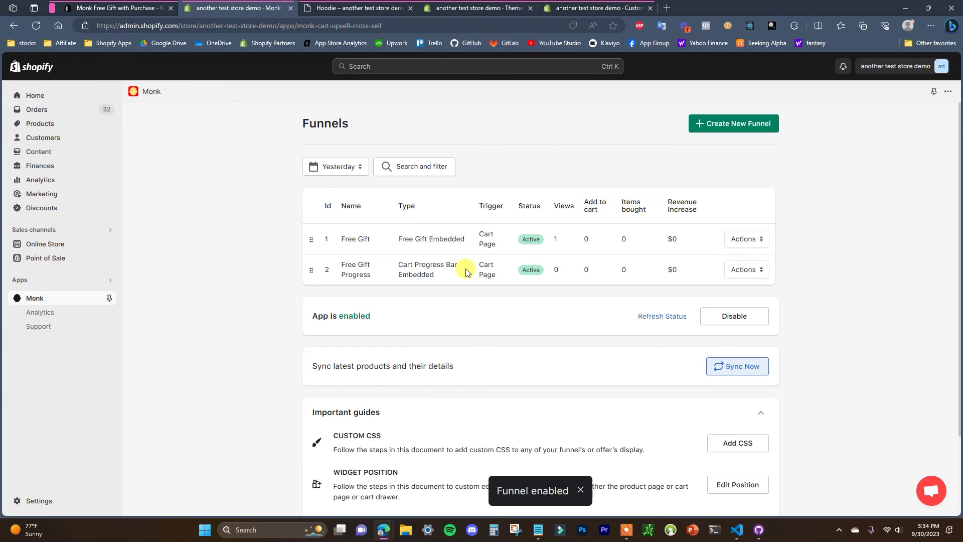
# Step: Switch to the storefront's Hoodie page, clear the store's cookies and reload the page
pyautogui.click(346, 7)
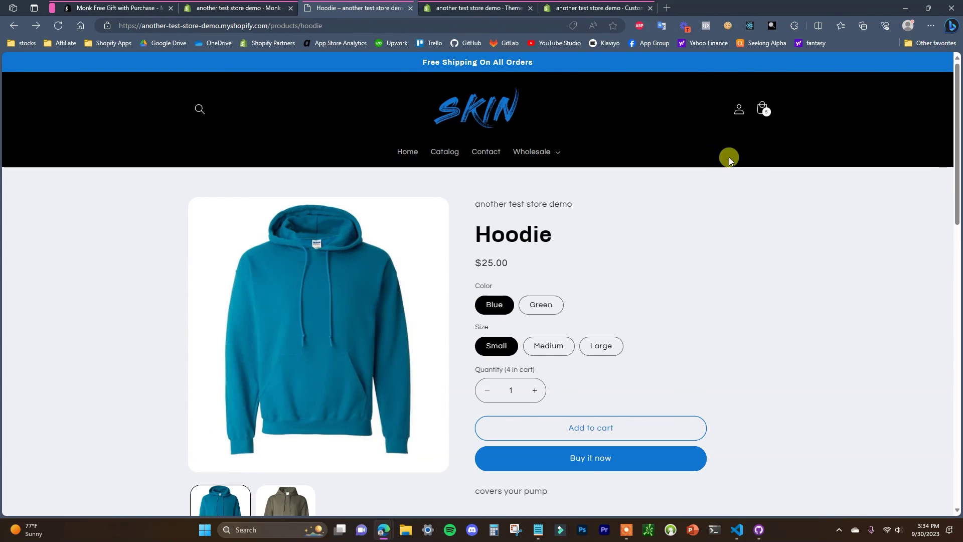
pyautogui.click(726, 29)
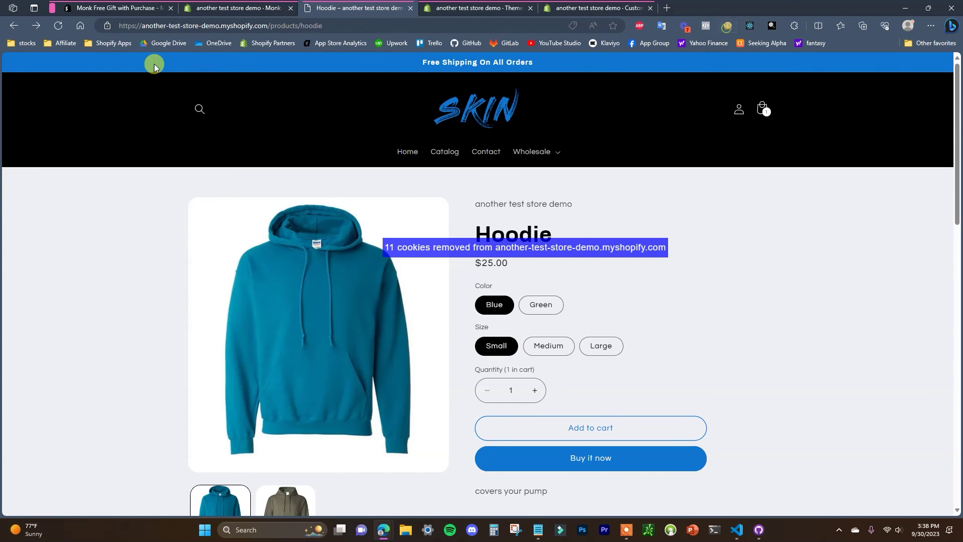
pyautogui.click(59, 26)
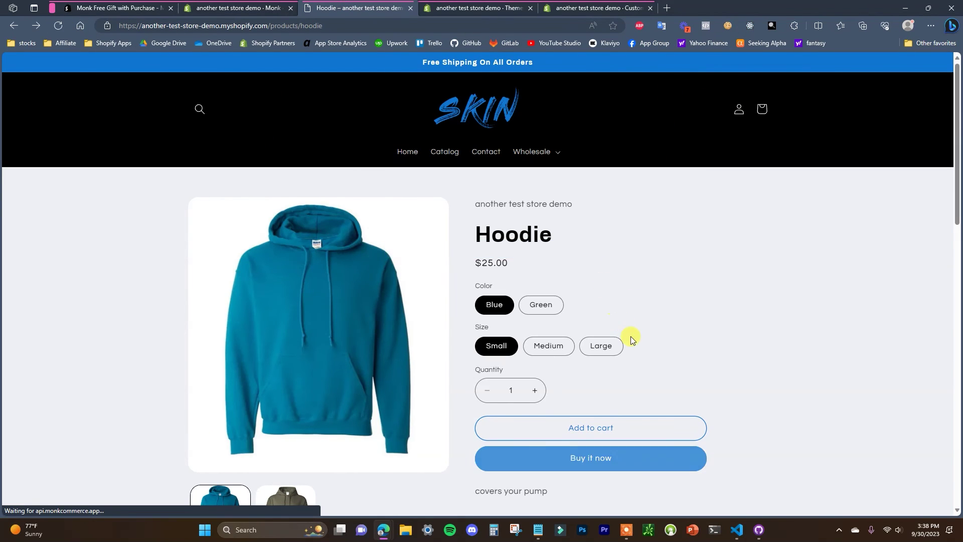
# Step: Add three blue Small hoodies to the cart, check the progress bar in the cart drawer, and close it
pyautogui.click(536, 390)
pyautogui.click(592, 428)
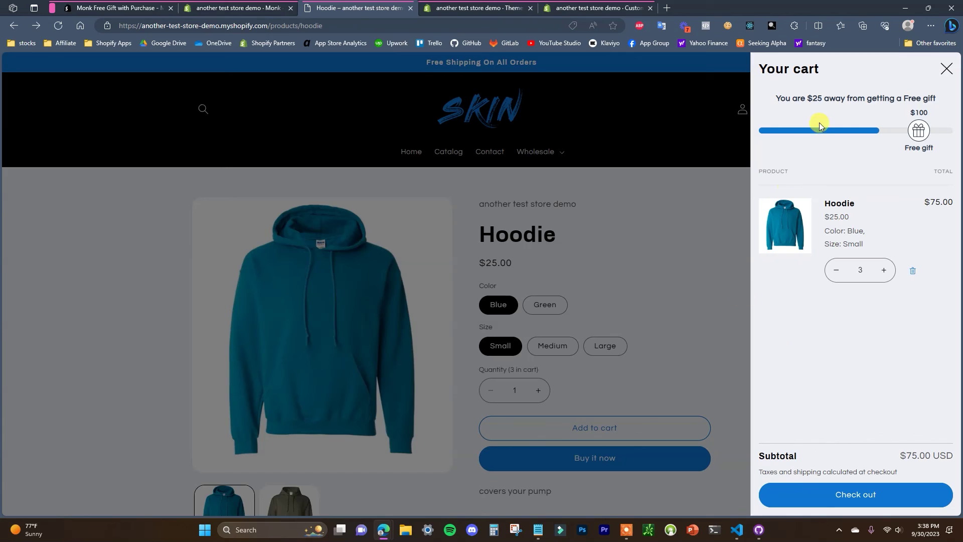
pyautogui.click(690, 313)
# Step: Add one more blue Small hoodie to the cart to test the $100 free gift threshold
pyautogui.click(535, 391)
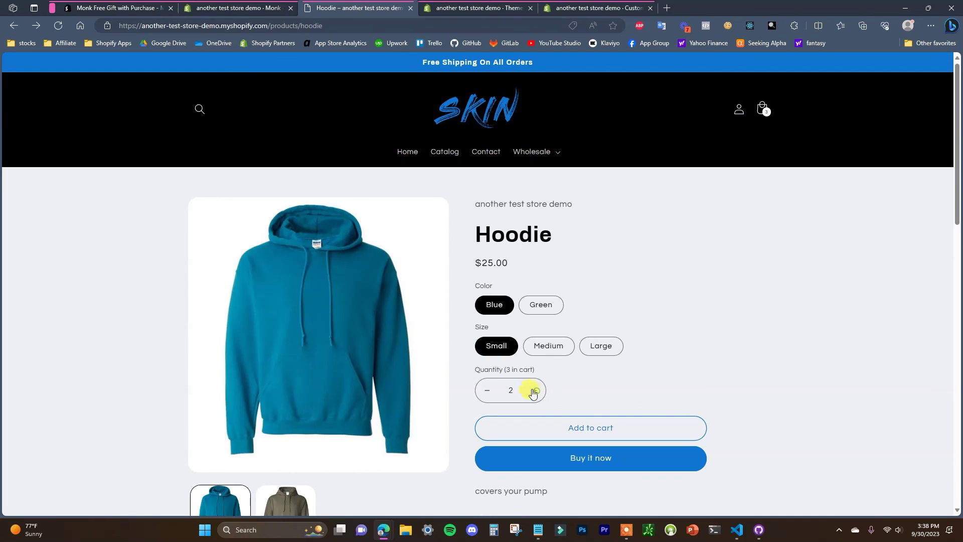
pyautogui.click(487, 391)
pyautogui.click(598, 427)
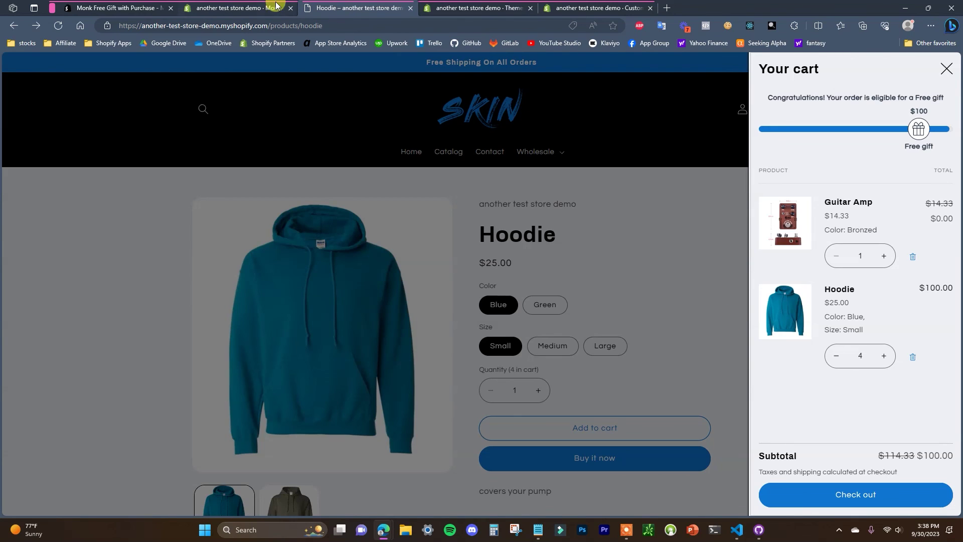
# Step: Return to the Monk app and review its funnels list
pyautogui.click(260, 4)
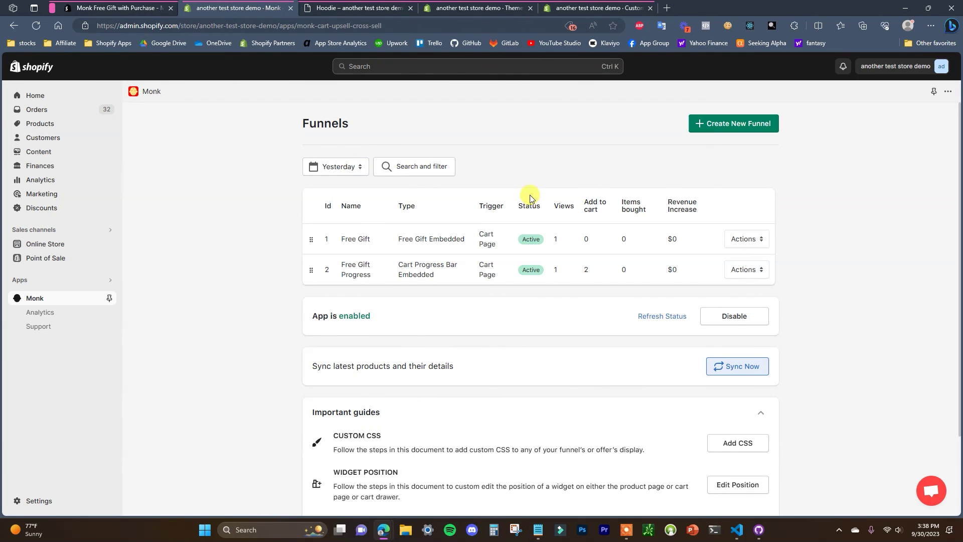
pyautogui.scroll(-2, 604, 255)
pyautogui.scroll(2, 316, 208)
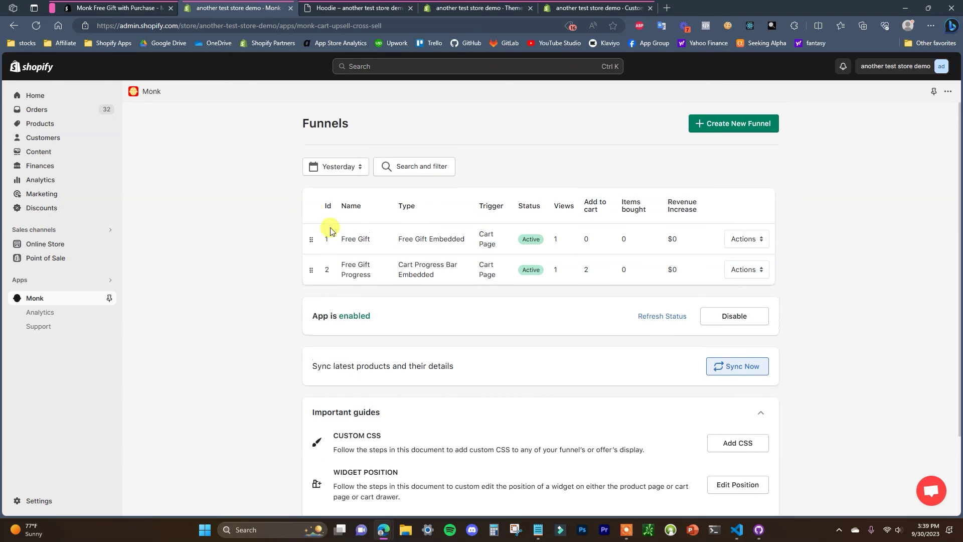
# Step: Browse the offer types for a new funnel, including Cross-sell pop-up, Frequently bought together and One click upsell, and return to the Monk App Store listing
pyautogui.click(741, 123)
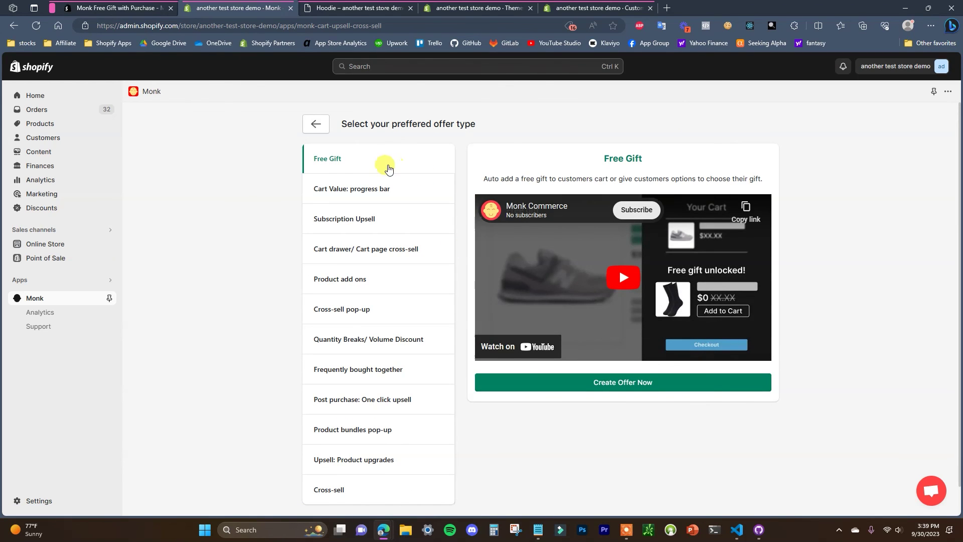
pyautogui.scroll(-1, 281, 274)
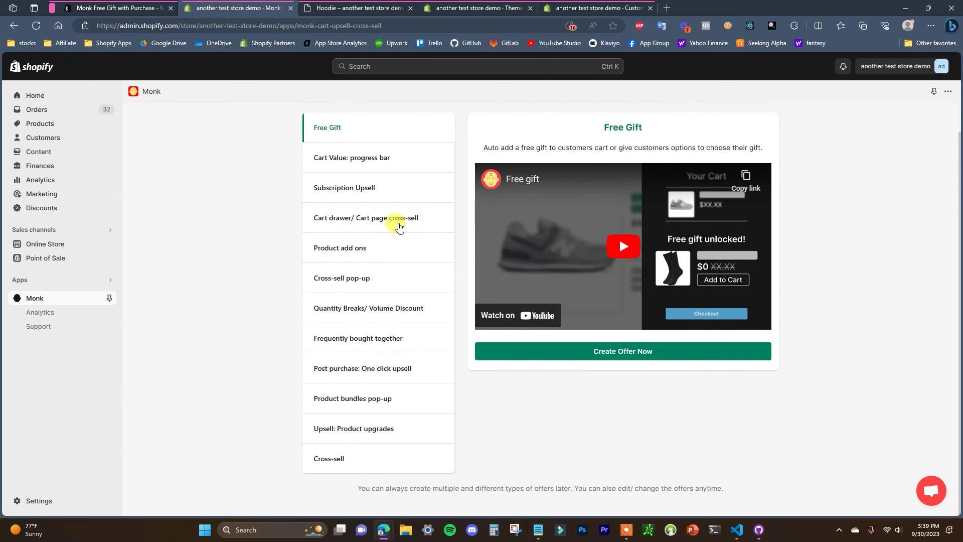
pyautogui.click(390, 248)
pyautogui.click(419, 275)
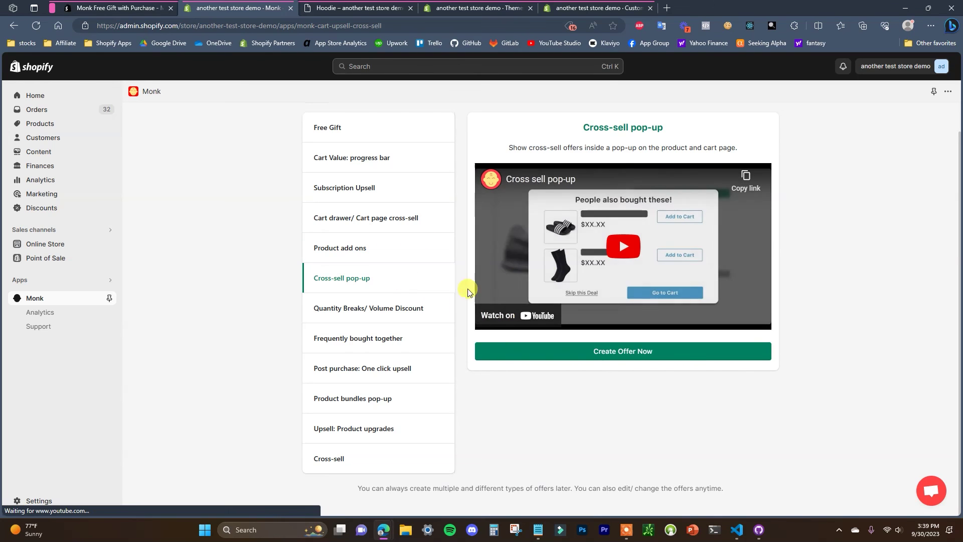
pyautogui.click(429, 335)
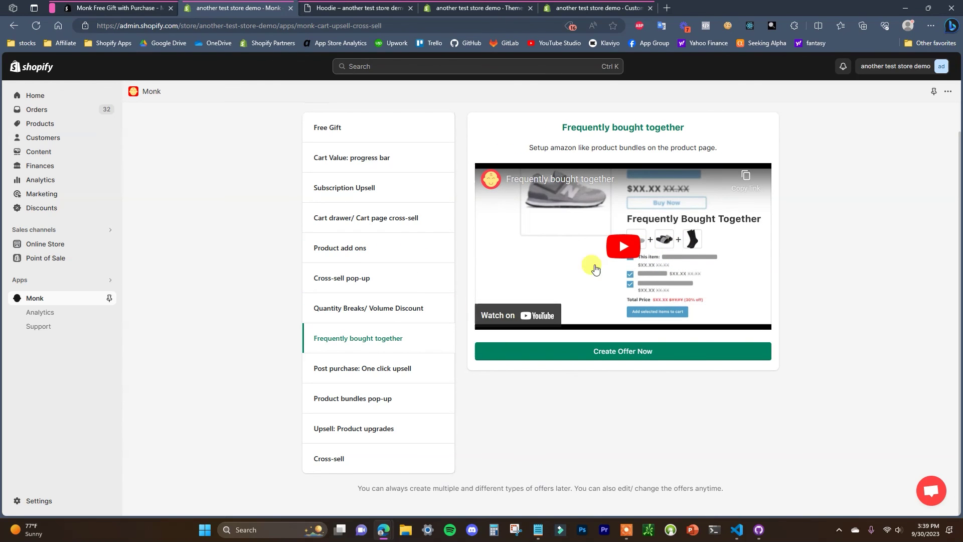
pyautogui.click(407, 394)
pyautogui.click(412, 370)
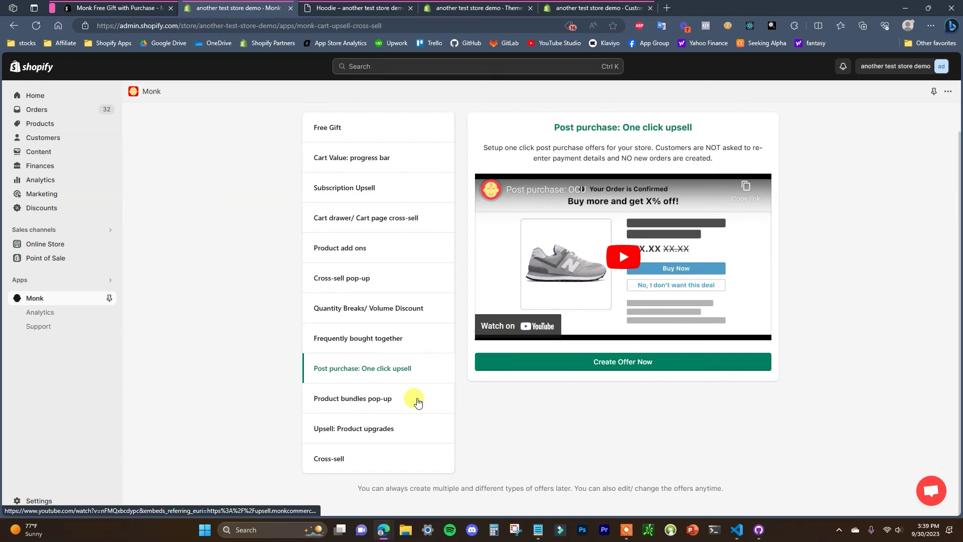
pyautogui.click(404, 427)
pyautogui.hotkey('ctrl', 'shift', 'Tab')
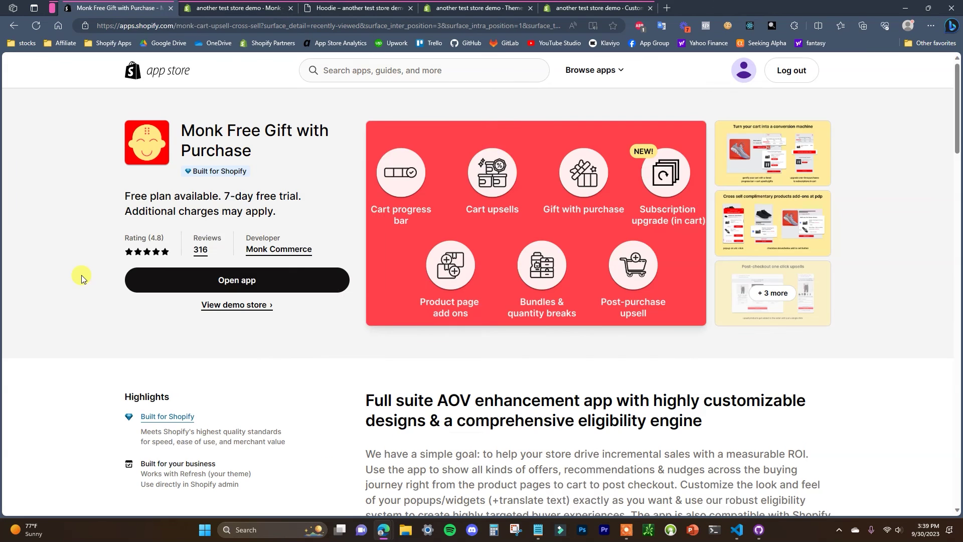